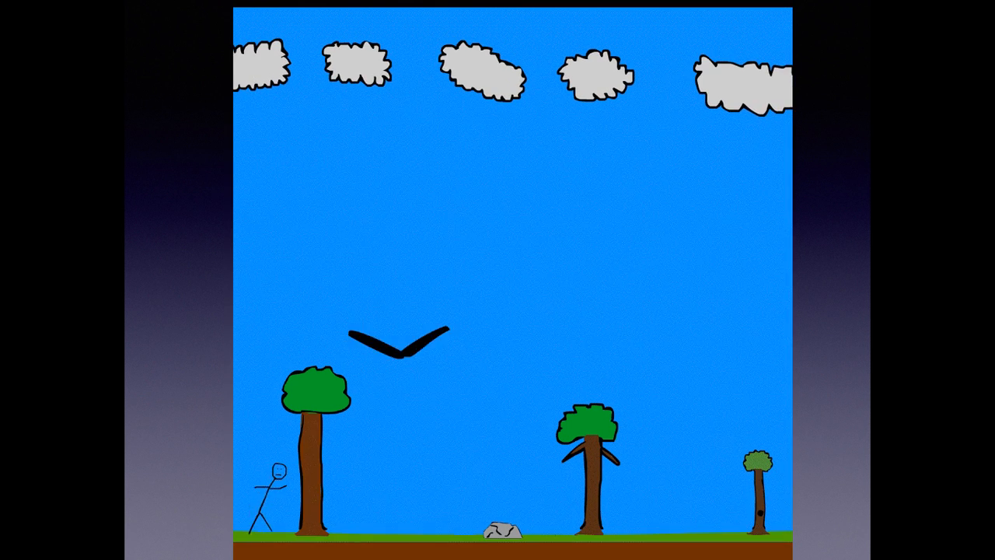
Step: End the slideshow at the Overview slide, switch to Adobe Flash CS6 and show the whole Flash.fla stage at 25%
{"action": "key", "text": "Right"}
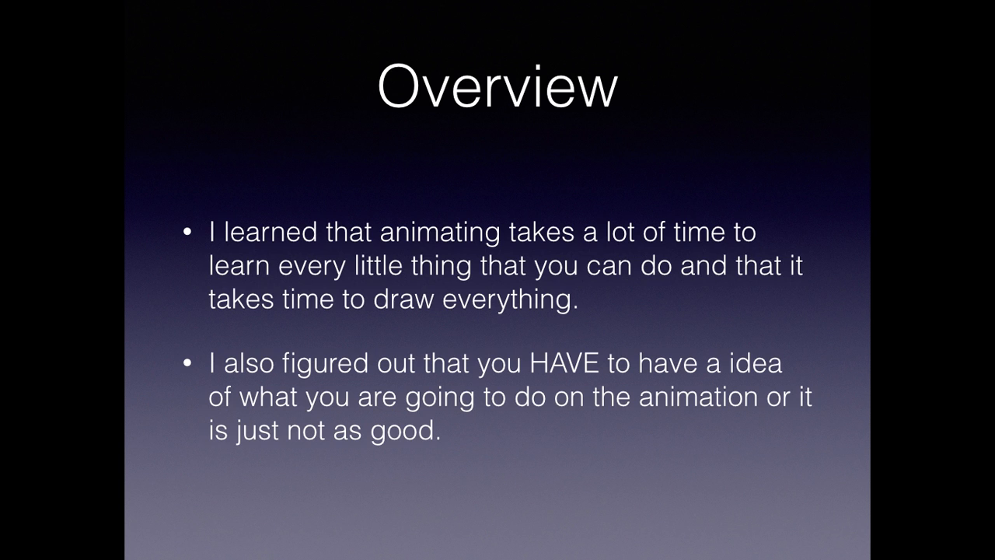
{"action": "key", "text": "Escape"}
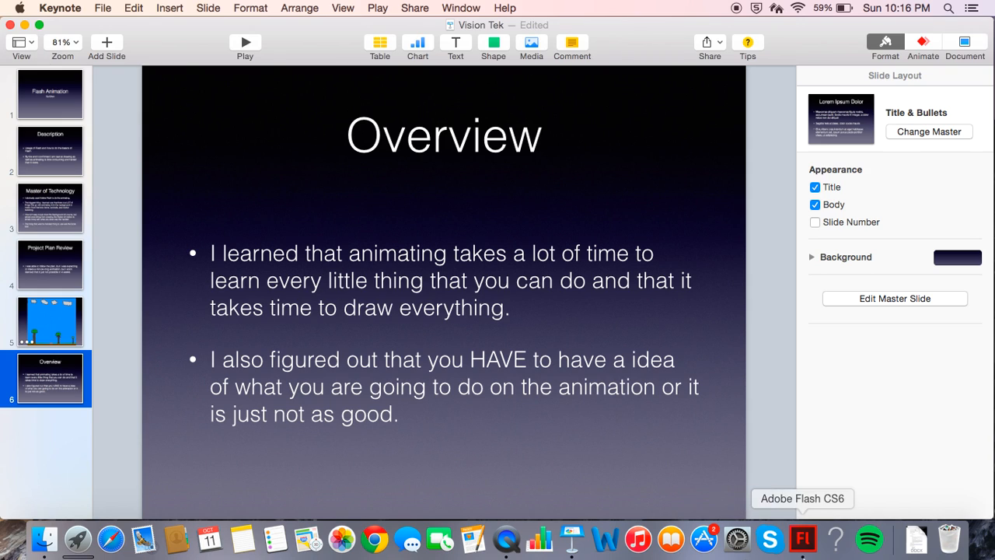
{"action": "left_click", "coordinate": [803, 538]}
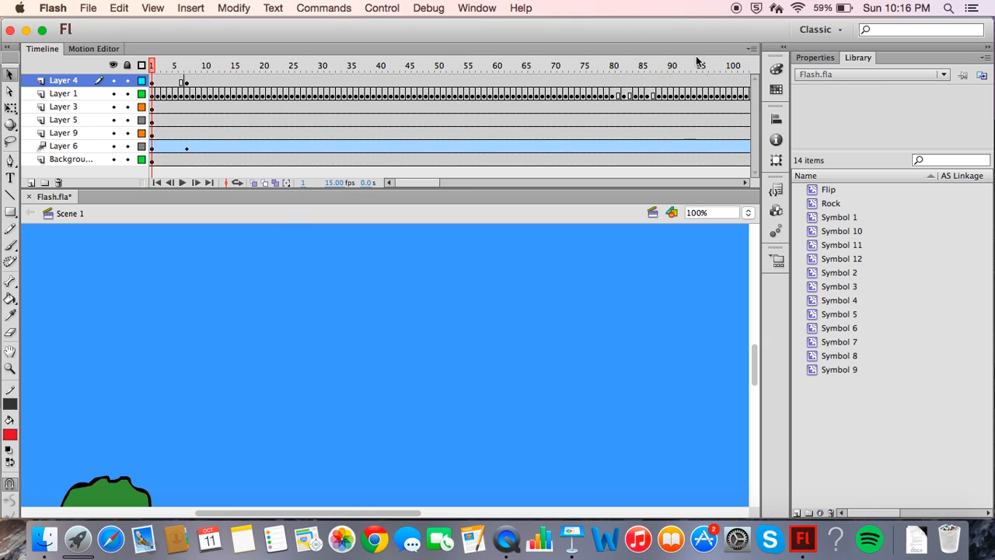
{"action": "key", "text": "super+minus"}
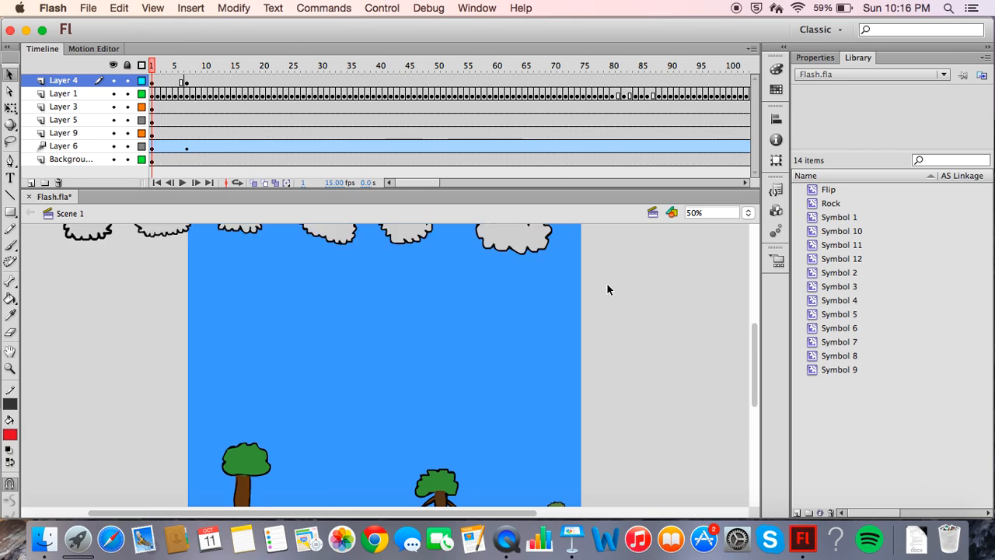
{"action": "key", "text": "super+minus"}
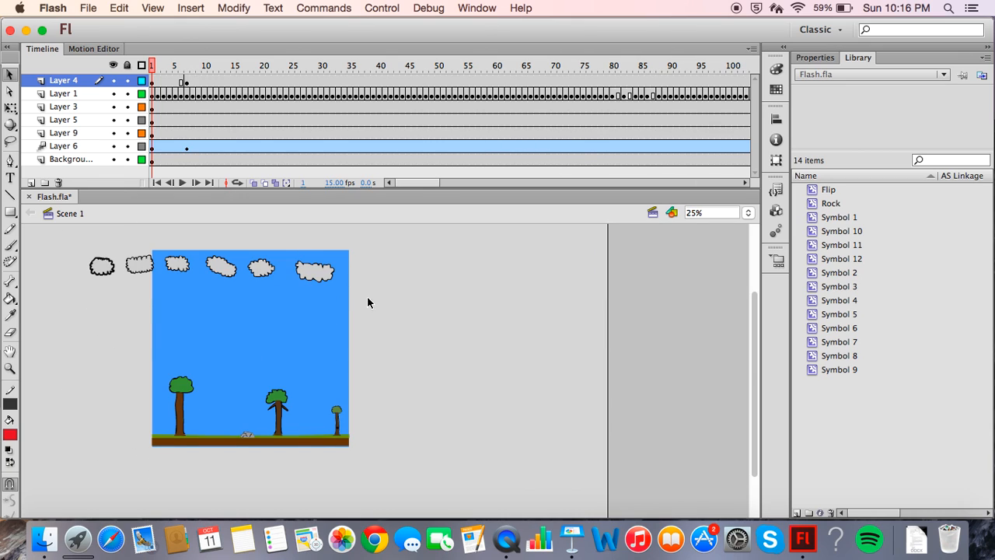
{"action": "key", "text": "super+equal"}
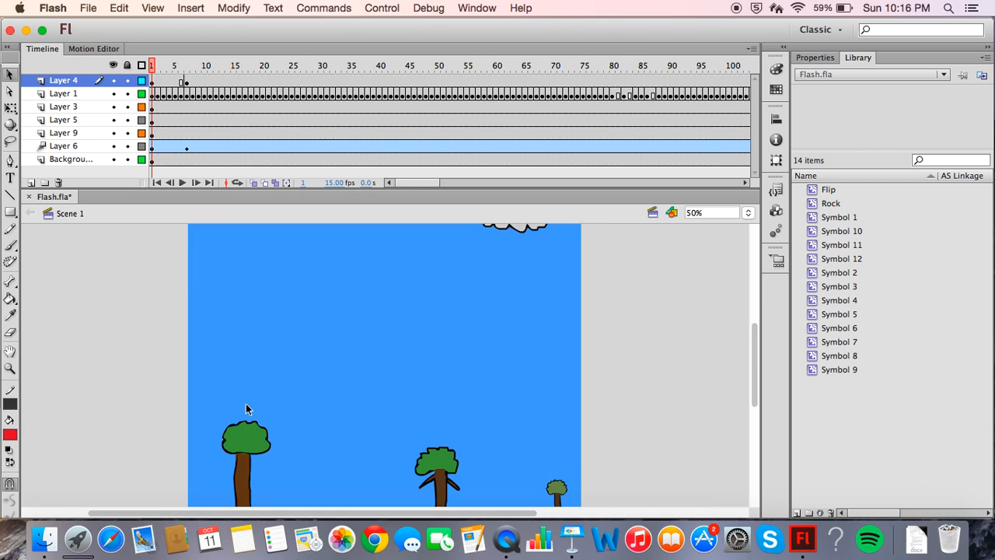
{"action": "key", "text": "super+minus"}
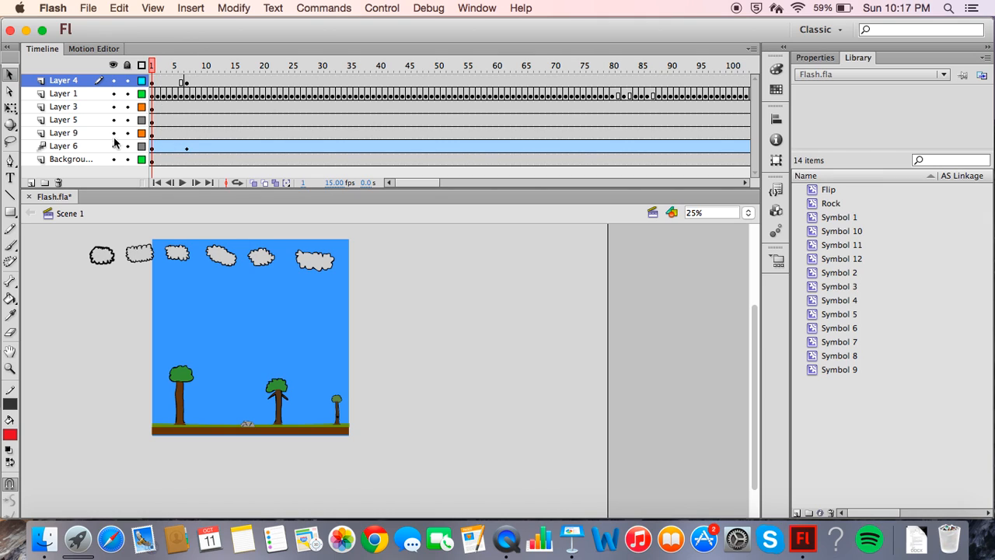
Step: Examine the scene at different frames on Layer 4, Layer 1 and the background layer, ending at frame 11 of Layer 1
{"action": "left_click", "coordinate": [210, 82]}
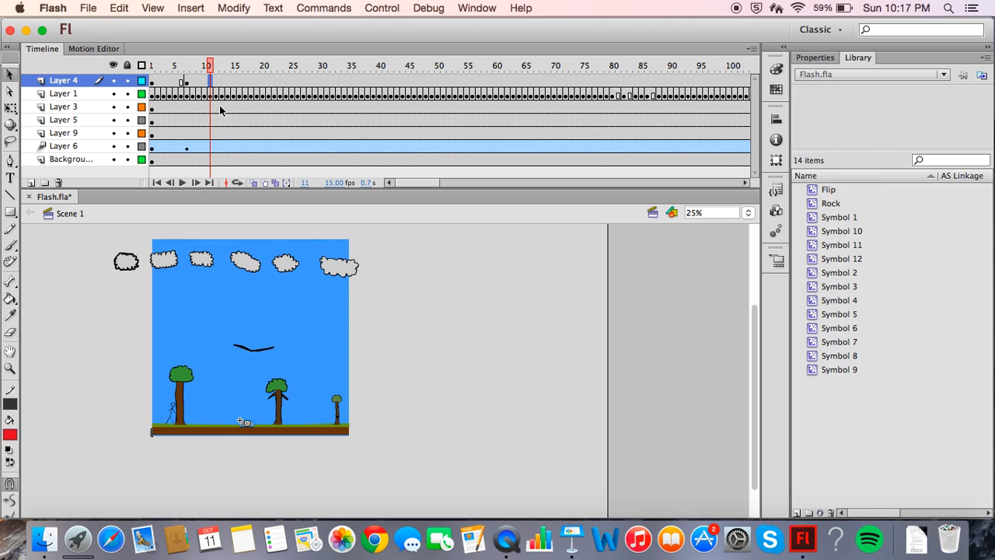
{"action": "left_click", "coordinate": [187, 94]}
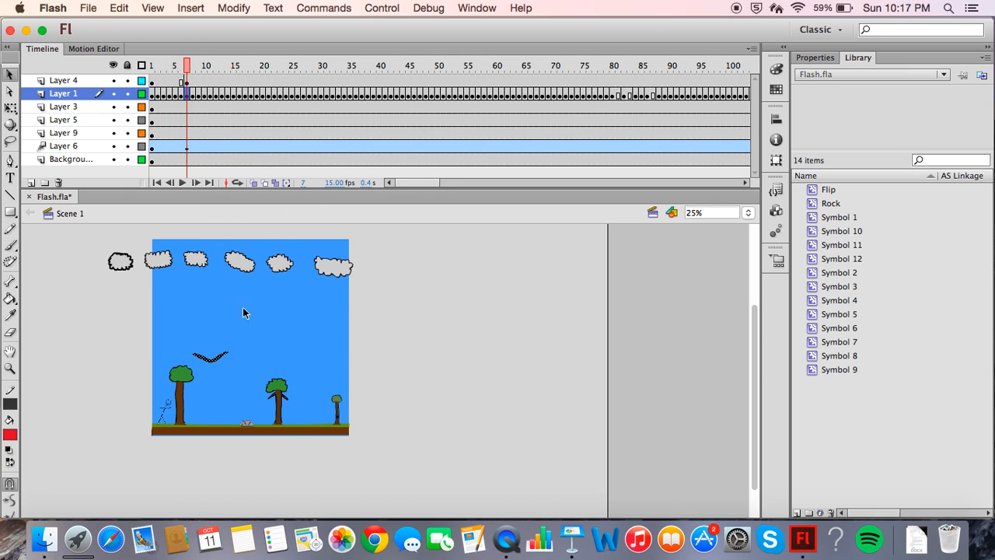
{"action": "left_click", "coordinate": [206, 160]}
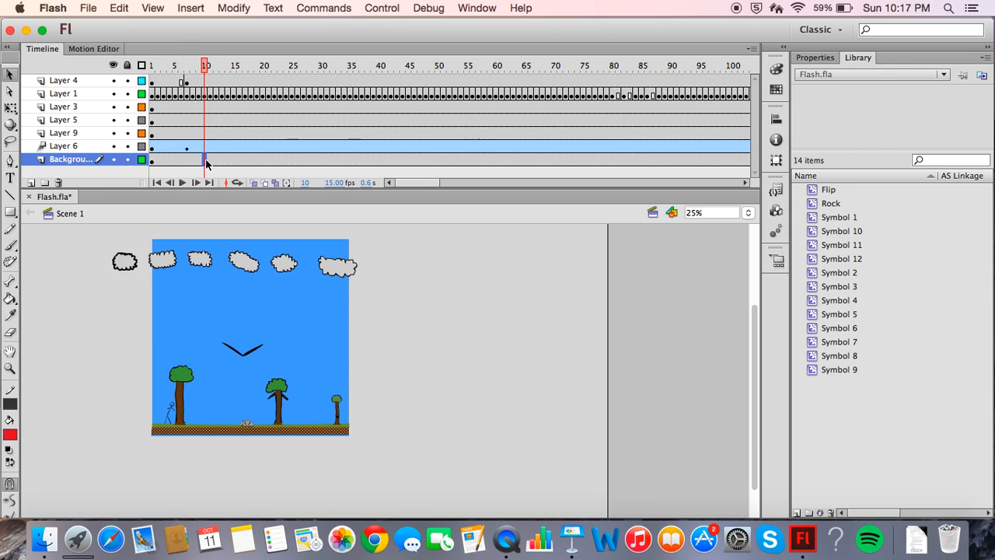
{"action": "left_click", "coordinate": [164, 81]}
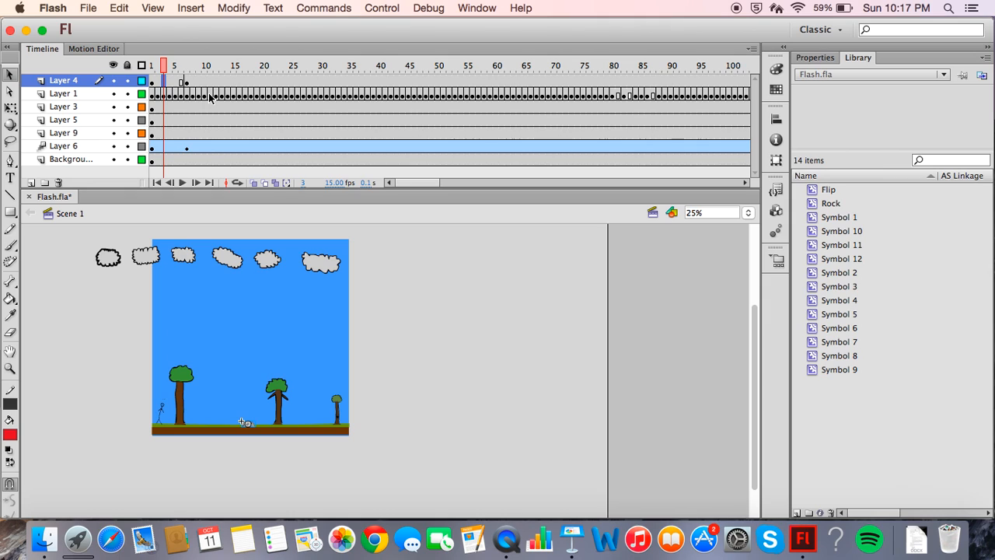
{"action": "left_click", "coordinate": [210, 95]}
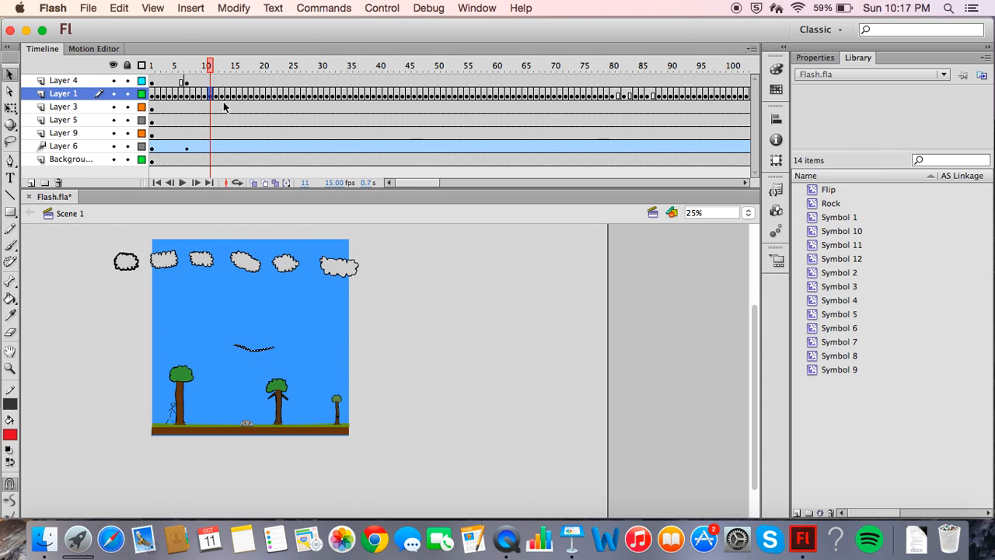
Step: Bend the beginning of the clouds' motion path on Layer 6 upward to just above the stage's upper edge
{"action": "left_click", "coordinate": [199, 147]}
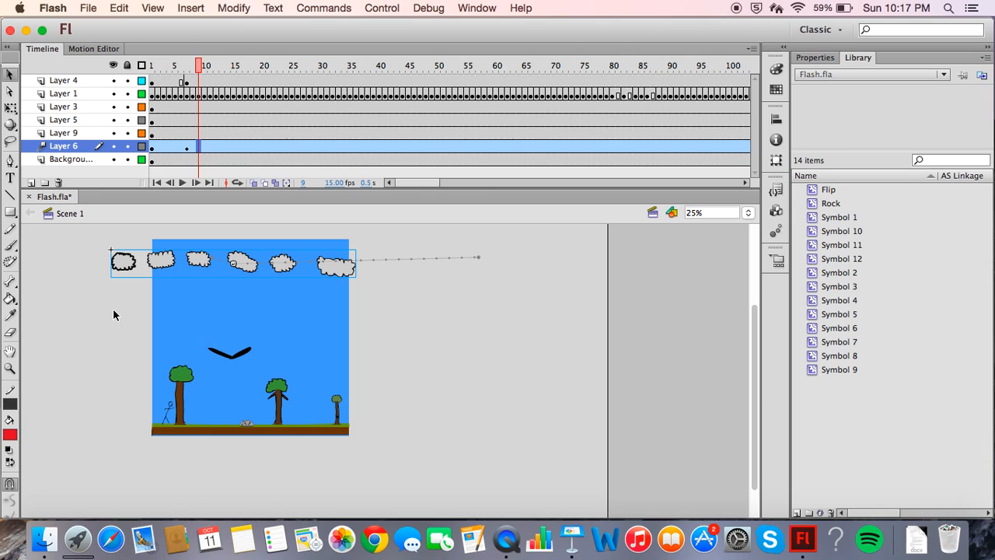
{"action": "key", "text": "super+equal"}
{"action": "scroll", "coordinate": [114, 314], "scroll_direction": "down", "scroll_amount": 2}
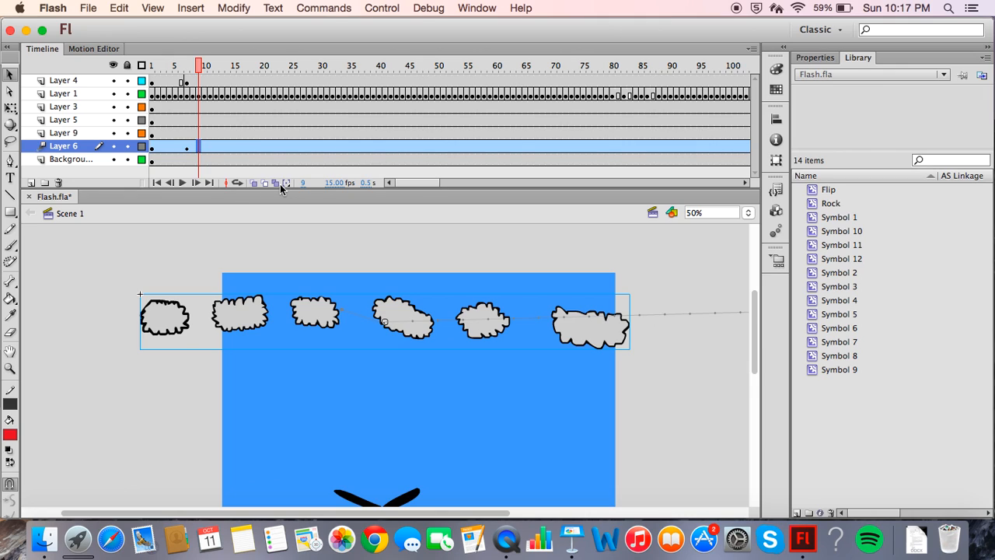
{"action": "key", "text": "super+equal"}
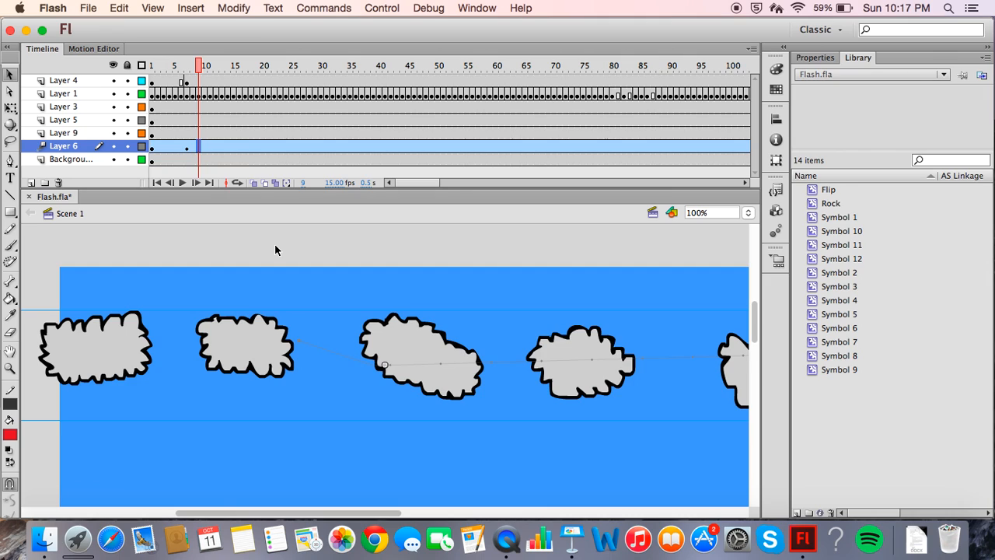
{"action": "key", "text": "super+minus"}
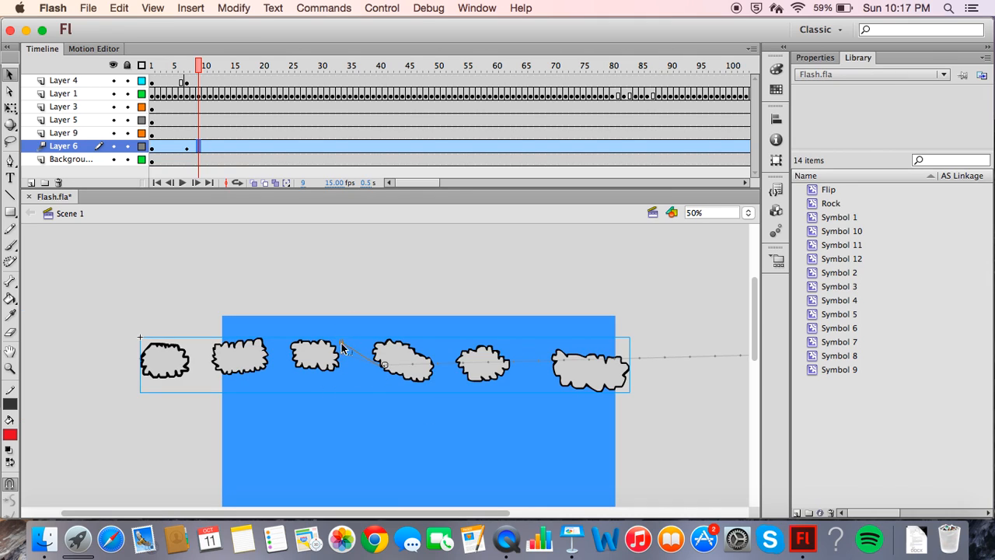
{"action": "left_click_drag", "start_coordinate": [343, 366], "coordinate": [340, 311]}
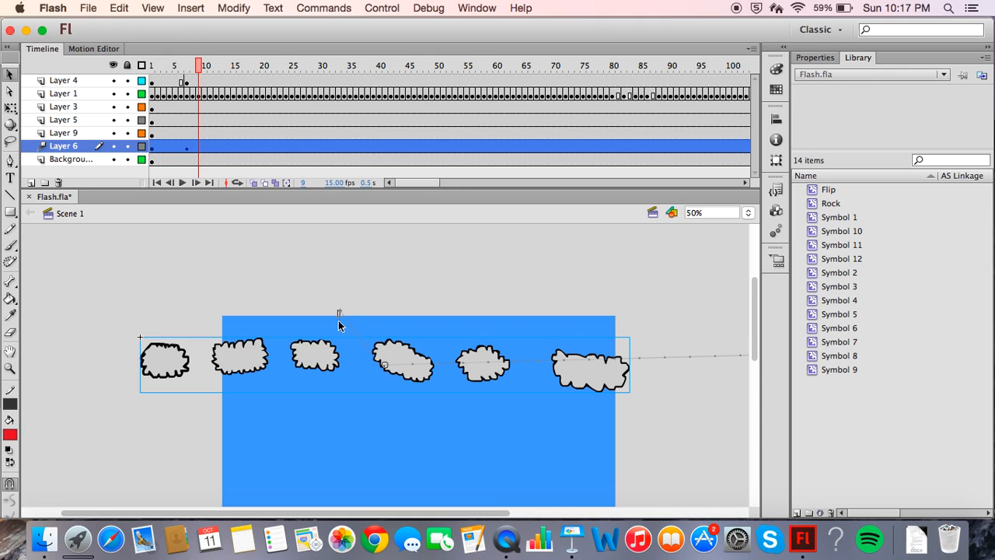
Step: Check the clouds at frame 7, undo the motion path change and select frame 7 of Layer 6
{"action": "left_click", "coordinate": [189, 67]}
{"action": "mouse_move", "coordinate": [190, 67]}
{"action": "left_mouse_down"}
{"action": "mouse_move", "coordinate": [155, 65]}
{"action": "mouse_move", "coordinate": [226, 67]}
{"action": "mouse_move", "coordinate": [150, 70]}
{"action": "mouse_move", "coordinate": [186, 76]}
{"action": "left_mouse_up"}
{"action": "key", "text": "period"}
{"action": "key", "text": "period"}
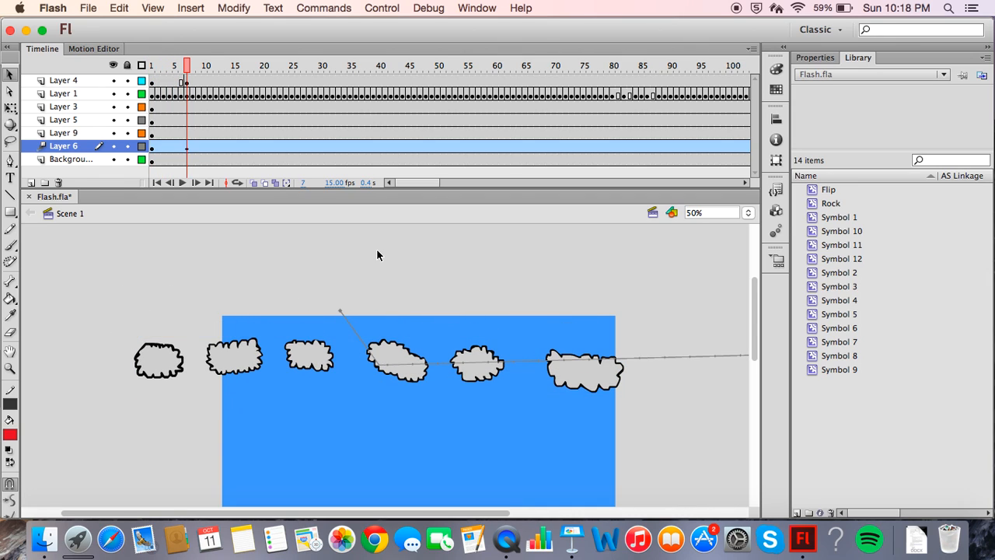
{"action": "key", "text": "period"}
{"action": "key", "text": "period"}
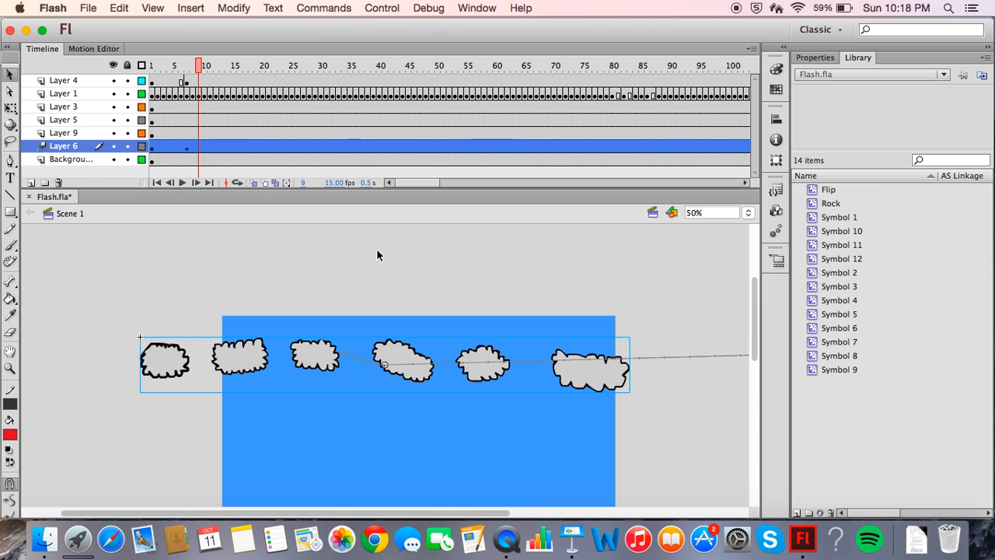
{"action": "left_click", "coordinate": [186, 146]}
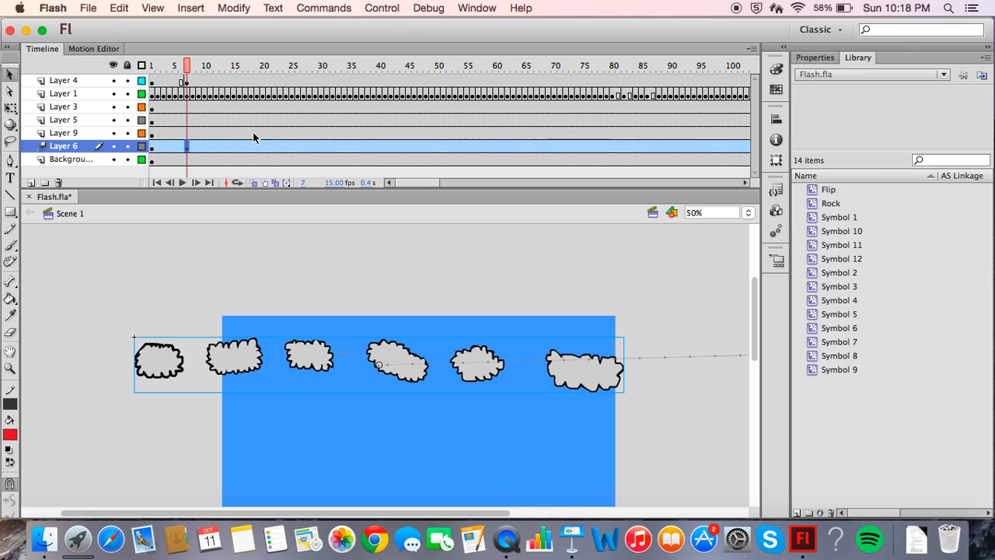
{"action": "key", "text": "super+minus"}
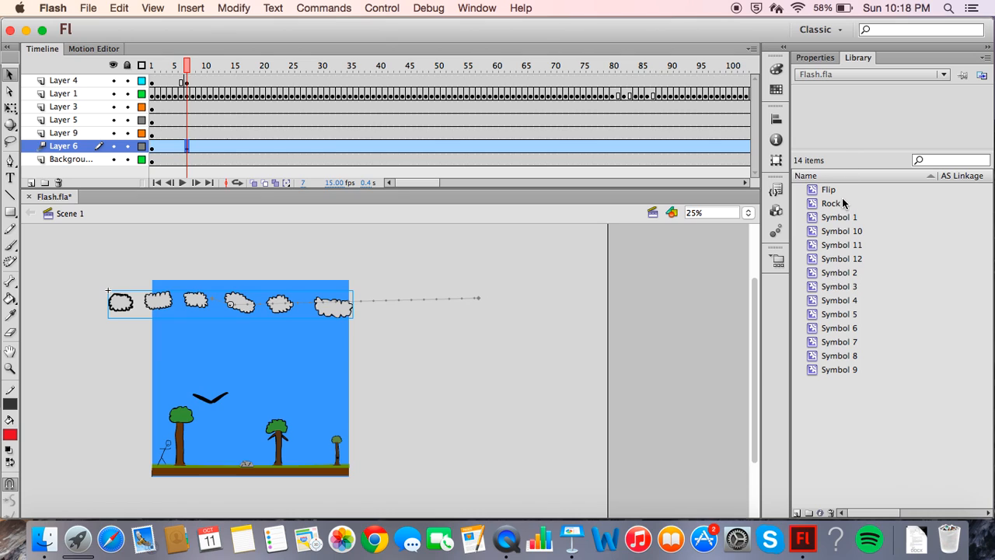
Step: Preview symbols in the library and delete Symbol 11
{"action": "left_click", "coordinate": [850, 301]}
{"action": "left_click", "coordinate": [852, 259]}
{"action": "left_click", "coordinate": [845, 245]}
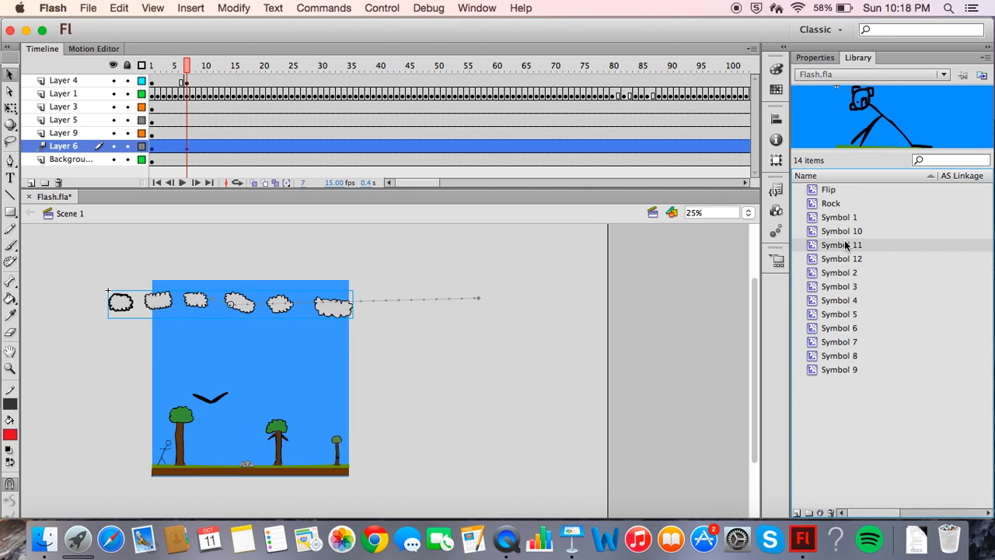
{"action": "left_click", "coordinate": [845, 261]}
{"action": "left_click", "coordinate": [866, 249]}
{"action": "right_click", "coordinate": [856, 250]}
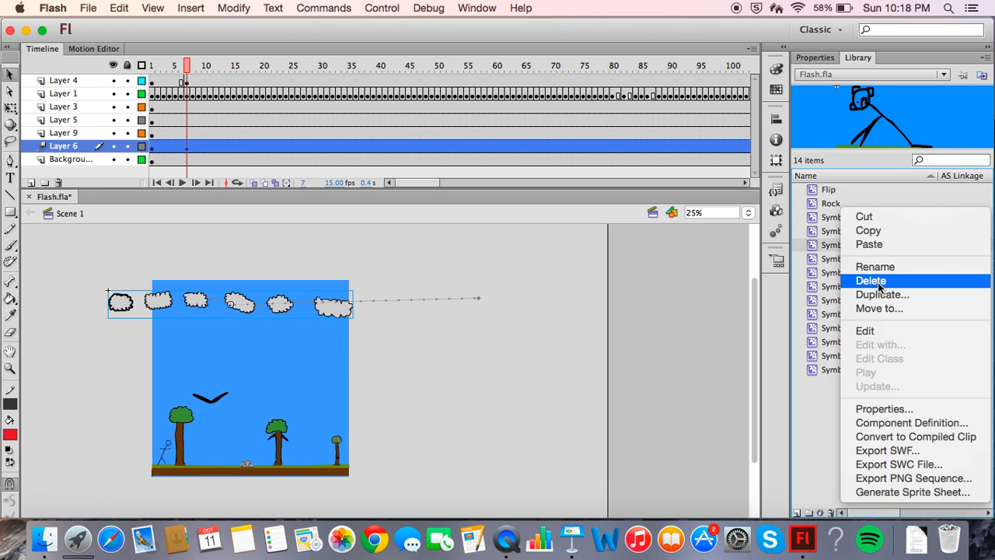
{"action": "left_click", "coordinate": [871, 280]}
Step: Preview the Symbol 12, Rock and Flip symbols in the library
{"action": "left_click", "coordinate": [865, 247]}
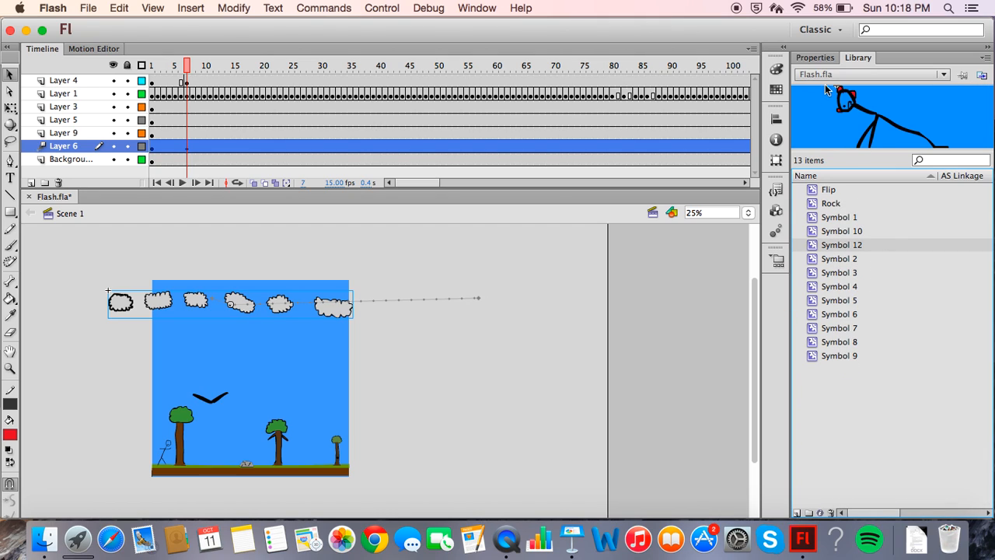
{"action": "left_click", "coordinate": [830, 205]}
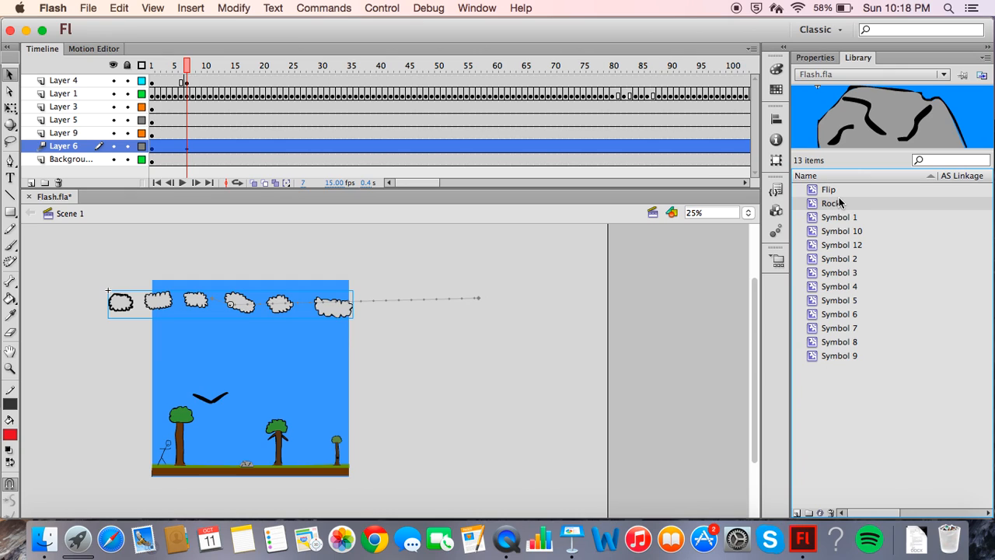
{"action": "left_click", "coordinate": [840, 192]}
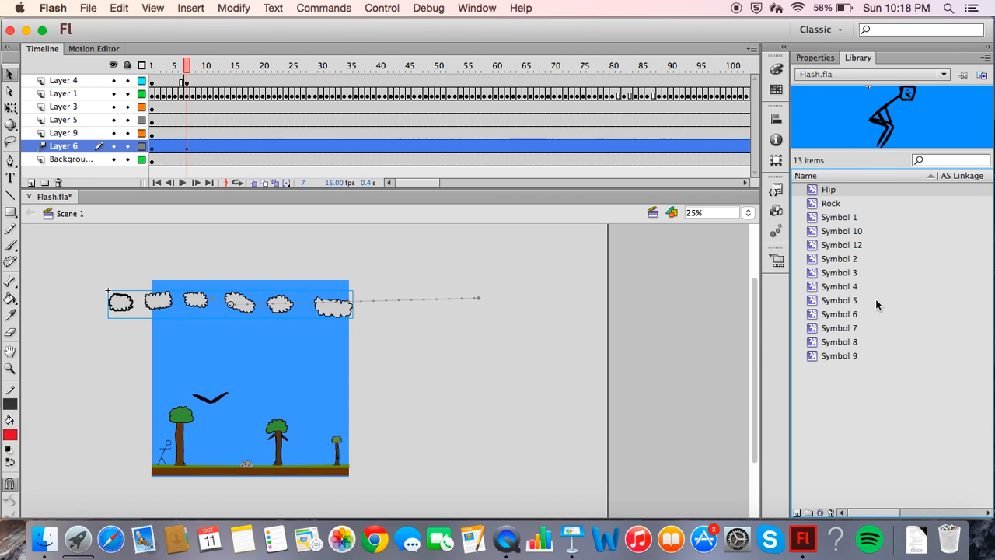
Step: Select the stick figure on Layer 1 at frame 7 and examine it up close
{"action": "key", "text": "super+="}
{"action": "scroll", "coordinate": [399, 400], "scroll_direction": "down", "scroll_amount": 5}
{"action": "scroll", "coordinate": [399, 399], "scroll_direction": "left", "scroll_amount": 1}
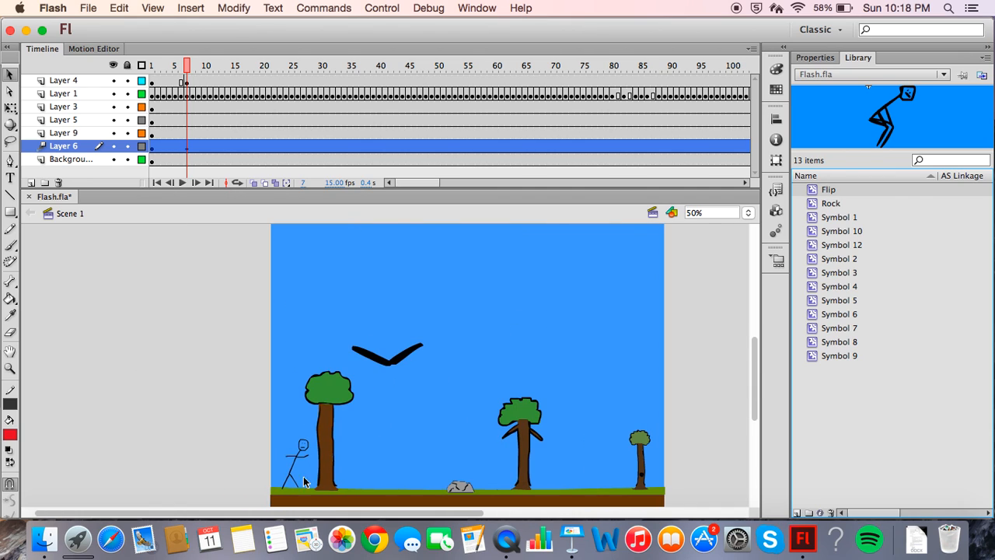
{"action": "left_click", "coordinate": [298, 482]}
{"action": "key", "text": "super+="}
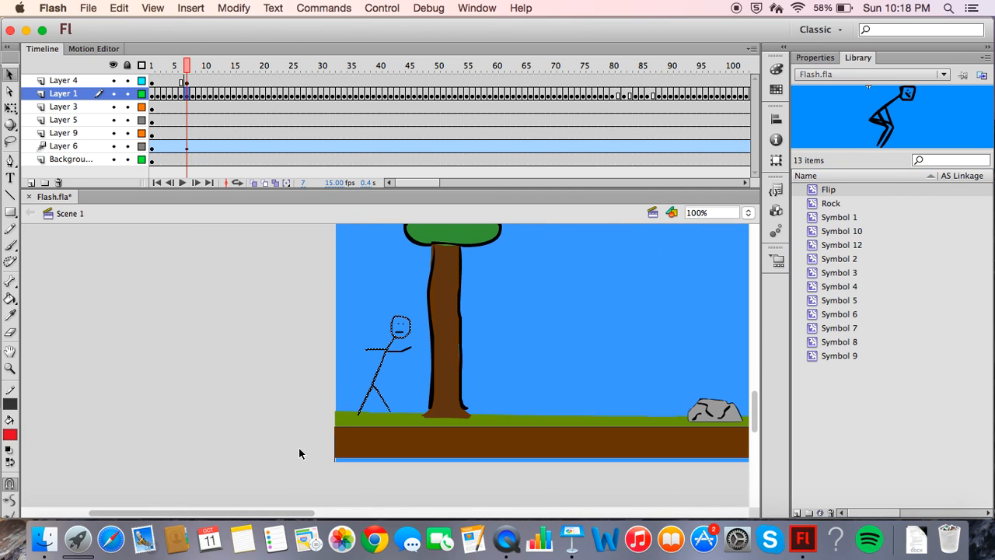
{"action": "scroll", "coordinate": [673, 304], "scroll_direction": "right", "scroll_amount": 4}
{"action": "key", "text": "super+minus"}
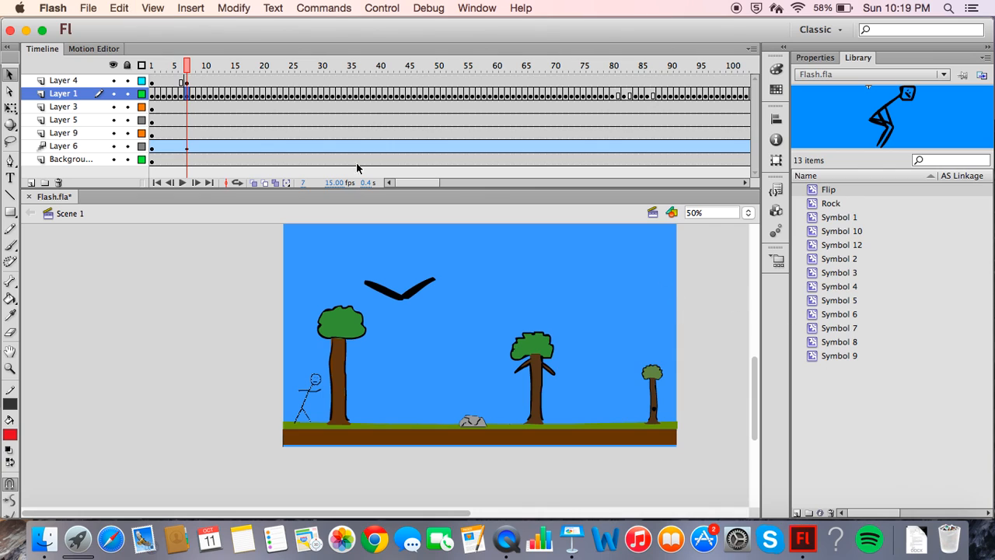
Step: Place the bee, Symbol 3, in the sky above the middle tree at frame 100 of Layer 1 and magnify it to 1600%
{"action": "left_click", "coordinate": [728, 94]}
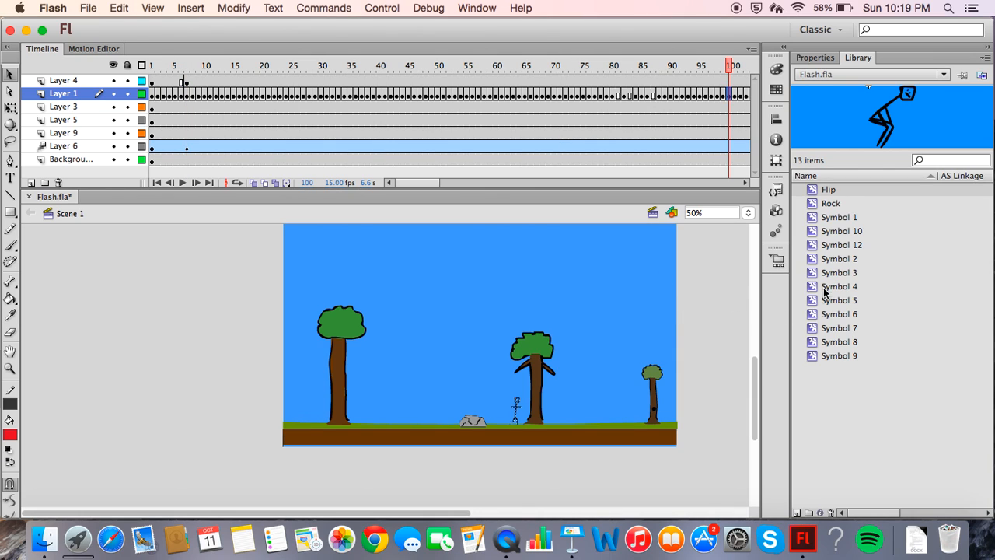
{"action": "left_click", "coordinate": [807, 274]}
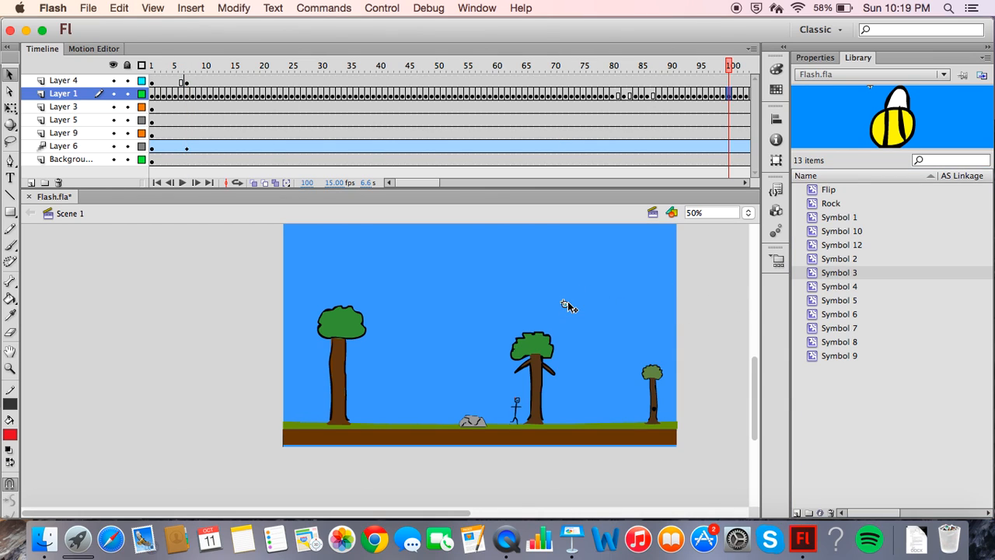
{"action": "key", "text": "super+equal"}
{"action": "key", "text": "super+equal"}
{"action": "key", "text": "super+equal"}
{"action": "key", "text": "super+equal"}
{"action": "key", "text": "super+equal"}
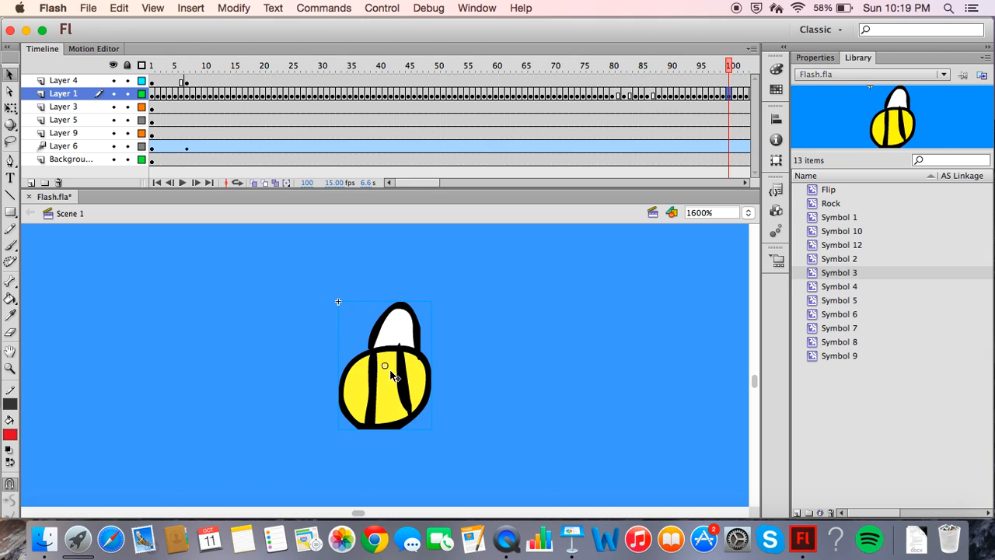
Step: Move the bee slightly up and to the right in the sky
{"action": "left_click_drag", "start_coordinate": [384, 362], "coordinate": [409, 352]}
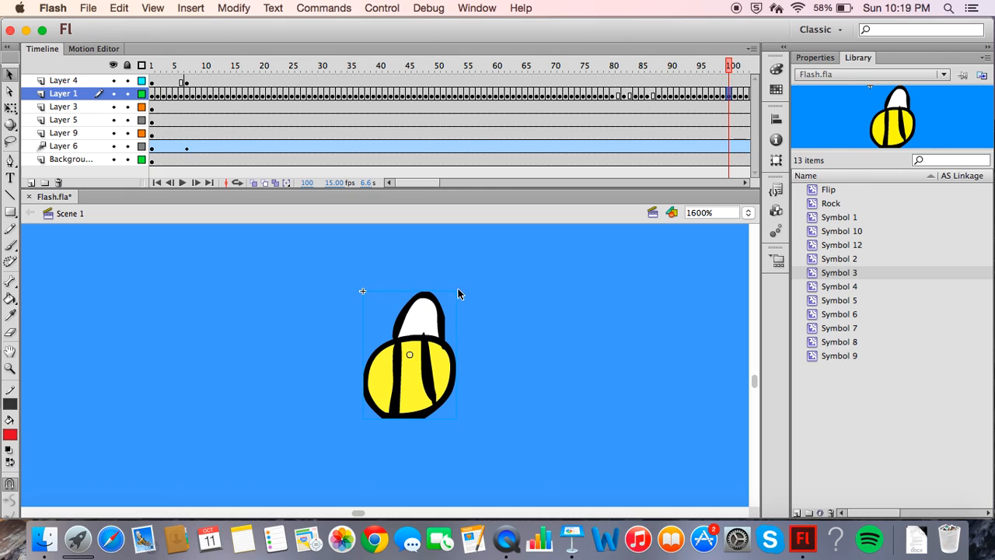
{"action": "right_click", "coordinate": [403, 304]}
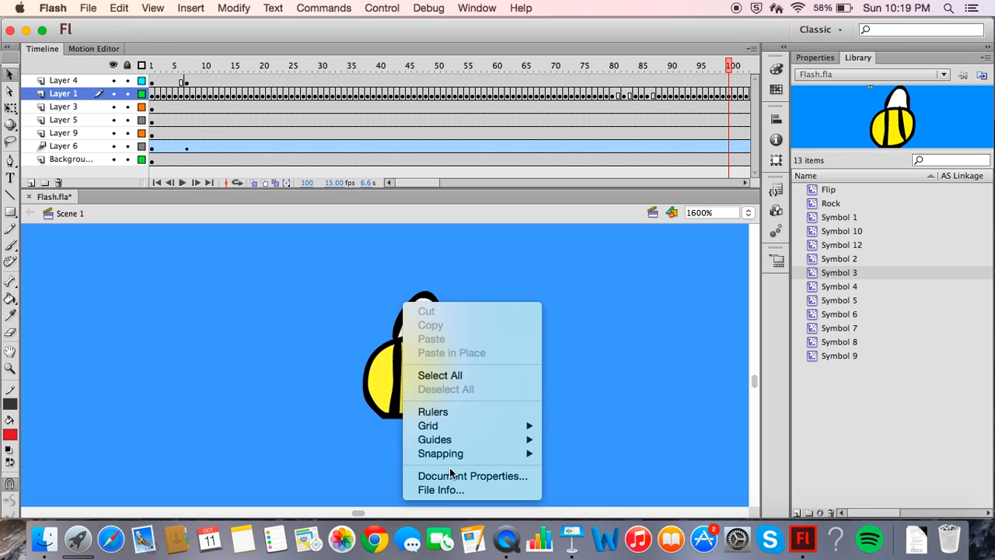
{"action": "left_click", "coordinate": [344, 461]}
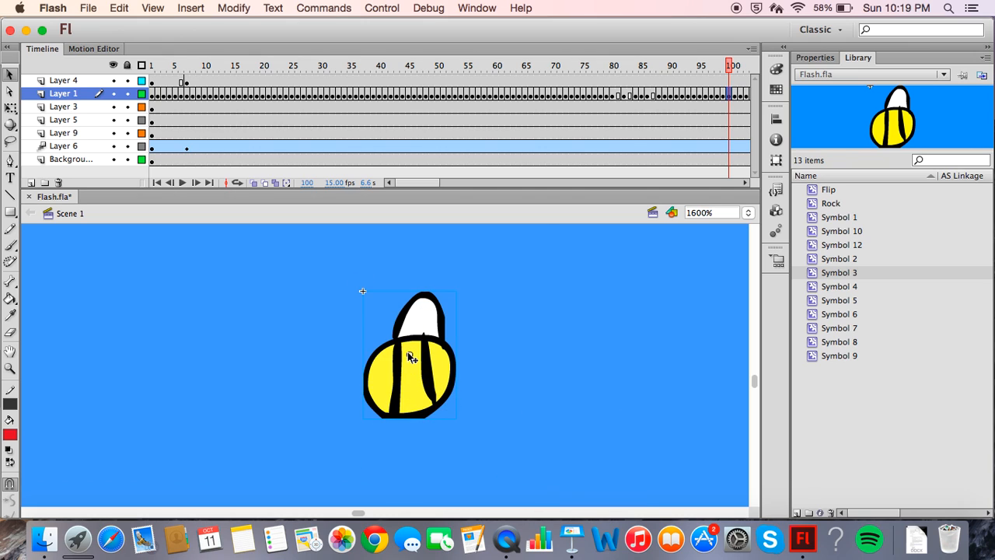
Step: Nudge the bee a little farther up and to the right, and check the frame 100 scene as a whole at 50%
{"action": "left_click_drag", "start_coordinate": [414, 357], "coordinate": [430, 347]}
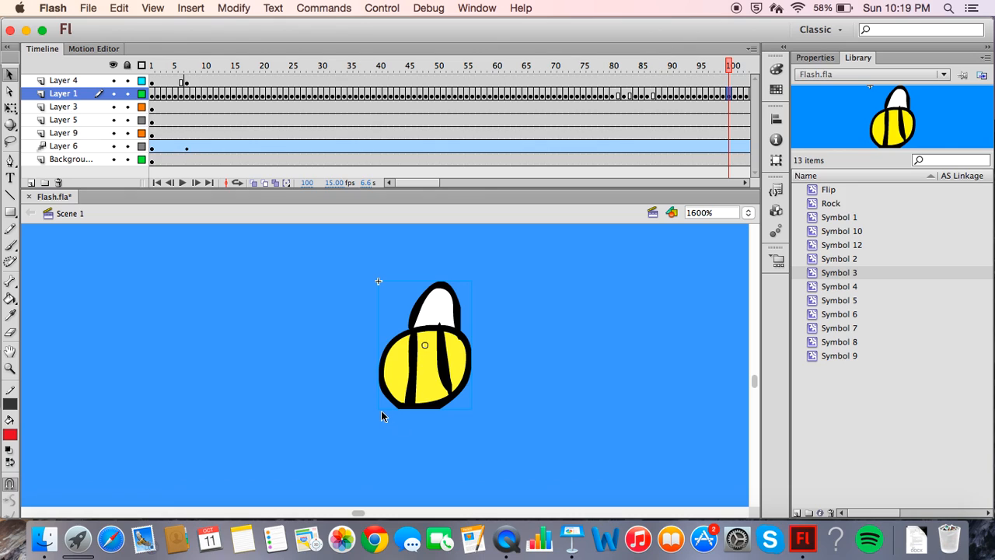
{"action": "left_click", "coordinate": [451, 272]}
{"action": "key", "text": "super+minus"}
{"action": "key", "text": "super+minus"}
{"action": "key", "text": "super+minus"}
{"action": "key", "text": "super+minus"}
{"action": "key", "text": "super+minus"}
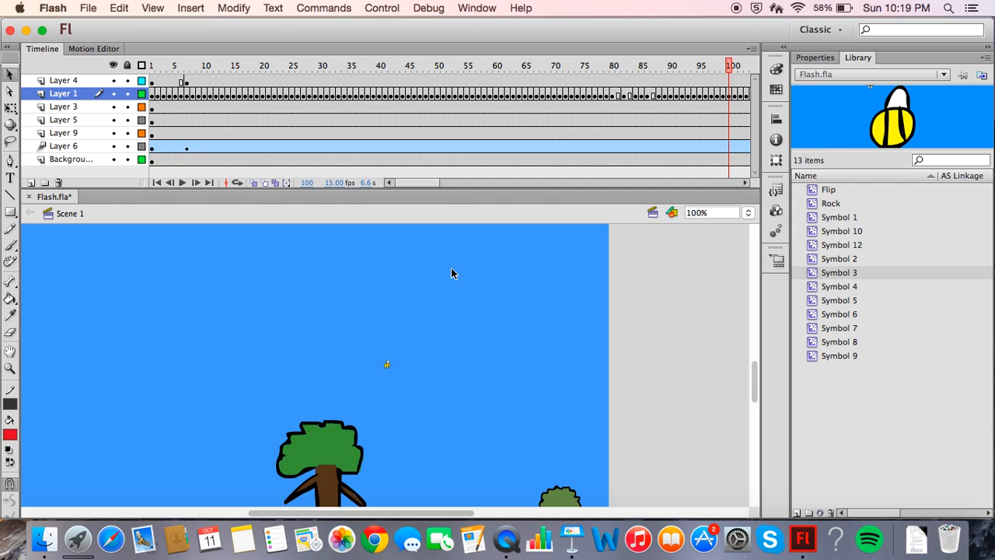
{"action": "scroll", "coordinate": [451, 273], "scroll_direction": "up", "scroll_amount": 3}
{"action": "scroll", "coordinate": [451, 273], "scroll_direction": "left", "scroll_amount": 3}
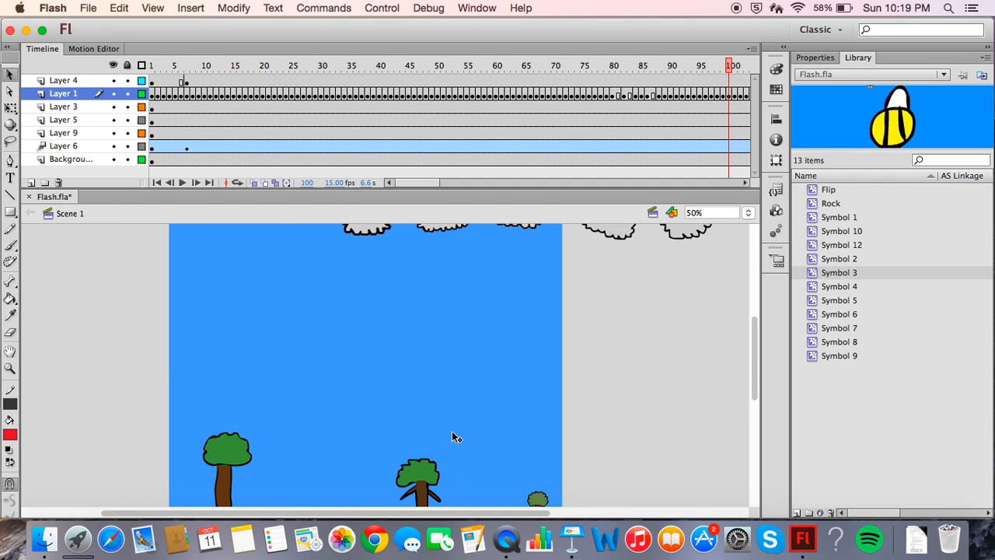
{"action": "scroll", "coordinate": [458, 416], "scroll_direction": "down", "scroll_amount": 3}
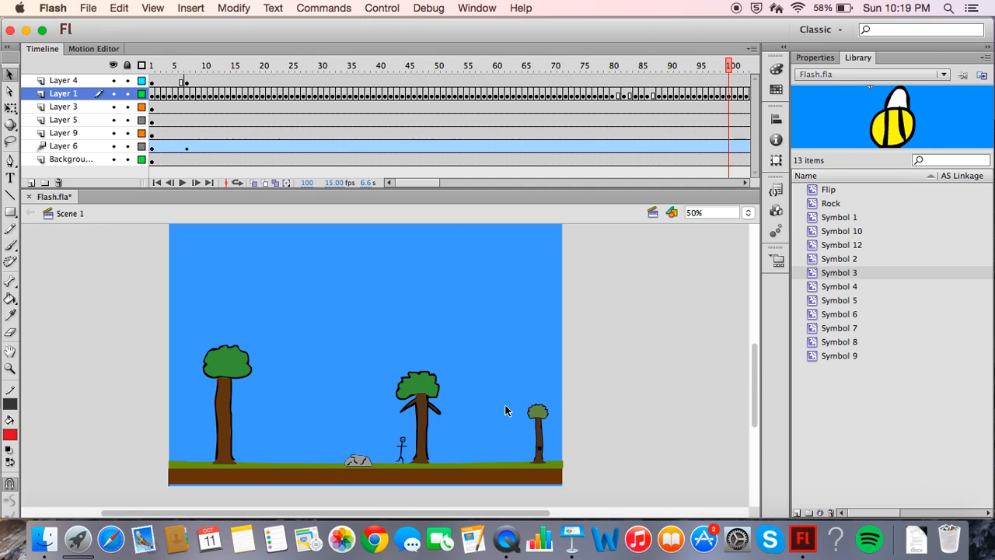
{"action": "scroll", "coordinate": [491, 324], "scroll_direction": "up", "scroll_amount": 2}
{"action": "scroll", "coordinate": [492, 324], "scroll_direction": "down", "scroll_amount": 2}
Step: Play the stick figure's walk from frame 4 of Layer 1 and pause it at frame 62, before the rock
{"action": "left_click", "coordinate": [169, 94]}
{"action": "key", "text": "super+equal"}
{"action": "key", "text": "super+equal"}
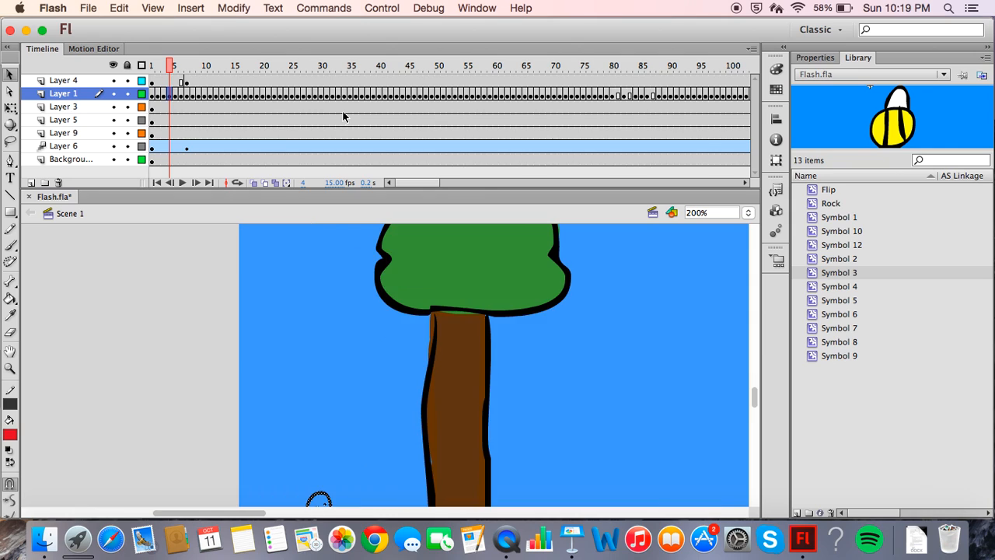
{"action": "scroll", "coordinate": [604, 338], "scroll_direction": "down", "scroll_amount": 5}
{"action": "key", "text": "super+minus"}
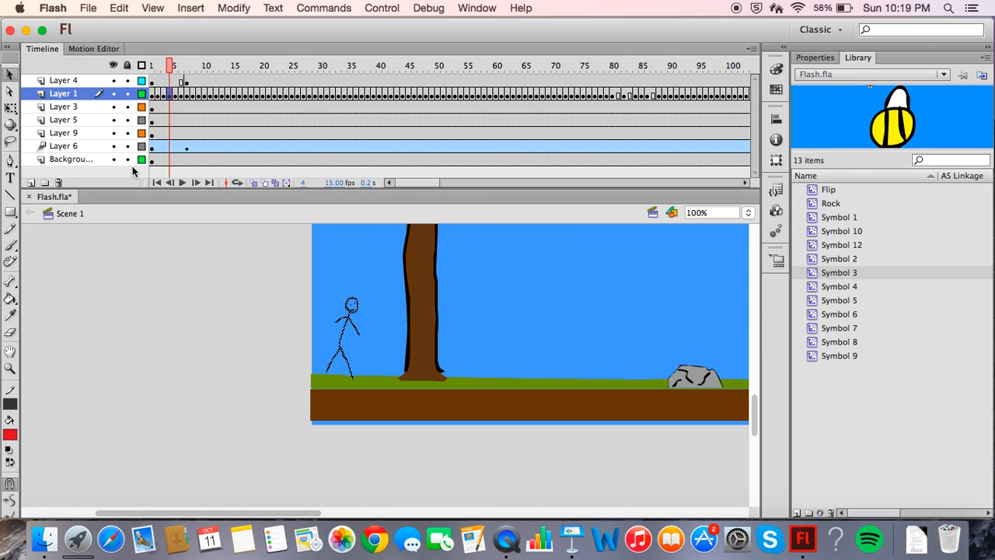
{"action": "left_click", "coordinate": [181, 183]}
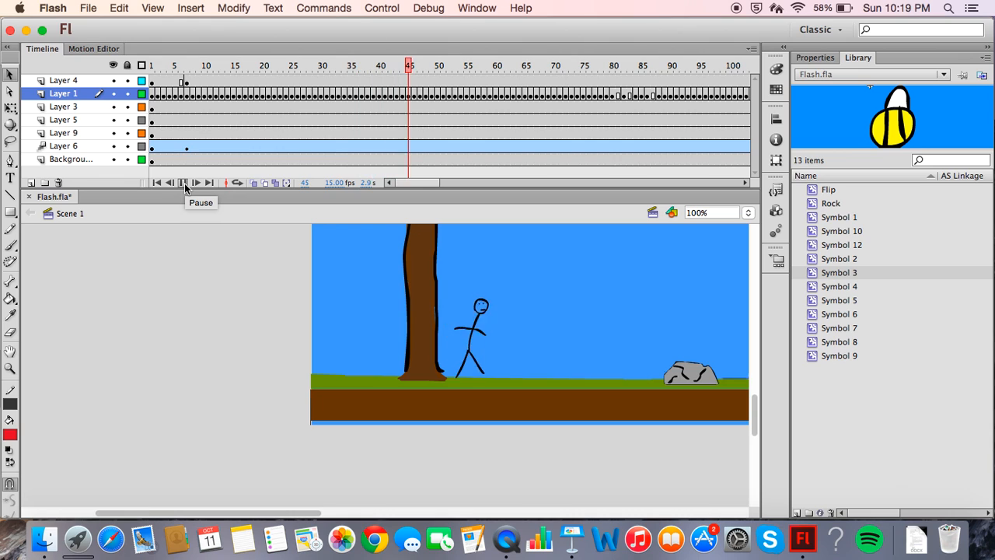
{"action": "left_click", "coordinate": [182, 183]}
{"action": "scroll", "coordinate": [318, 321], "scroll_direction": "right", "scroll_amount": 5}
{"action": "scroll", "coordinate": [317, 321], "scroll_direction": "up", "scroll_amount": 1}
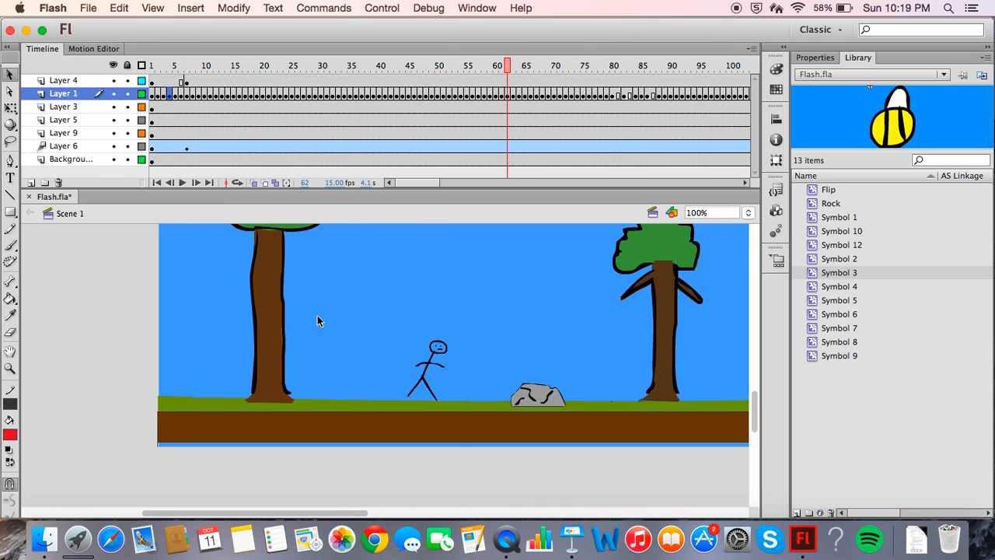
{"action": "right_click", "coordinate": [317, 315]}
{"action": "left_click", "coordinate": [116, 345]}
{"action": "scroll", "coordinate": [260, 349], "scroll_direction": "right", "scroll_amount": 2}
{"action": "scroll", "coordinate": [260, 349], "scroll_direction": "up", "scroll_amount": 2}
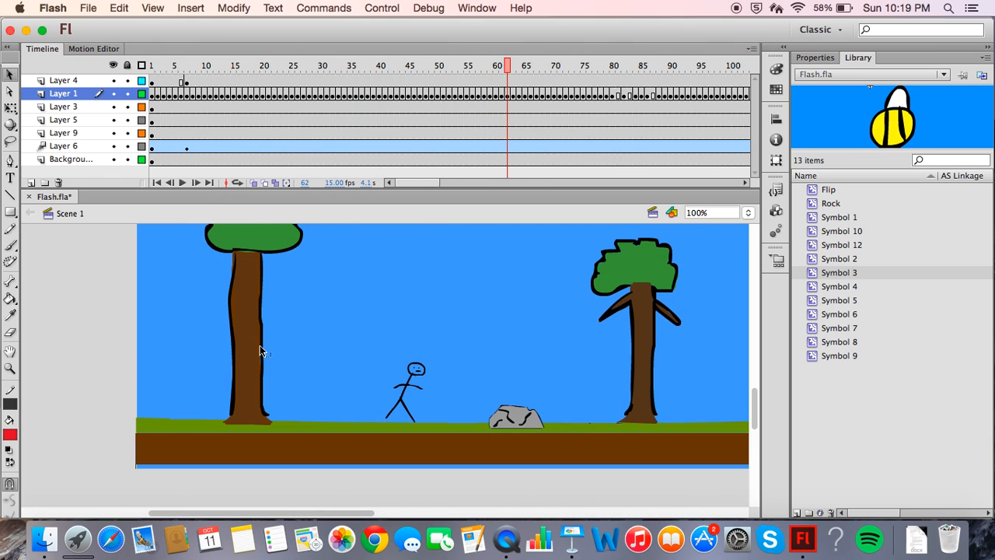
Step: Play the part where the bees chase the stick figure, from around frame 126, and pause at frame 165
{"action": "scroll", "coordinate": [633, 108], "scroll_direction": "right", "scroll_amount": 15}
{"action": "scroll", "coordinate": [633, 108], "scroll_direction": "left", "scroll_amount": 10}
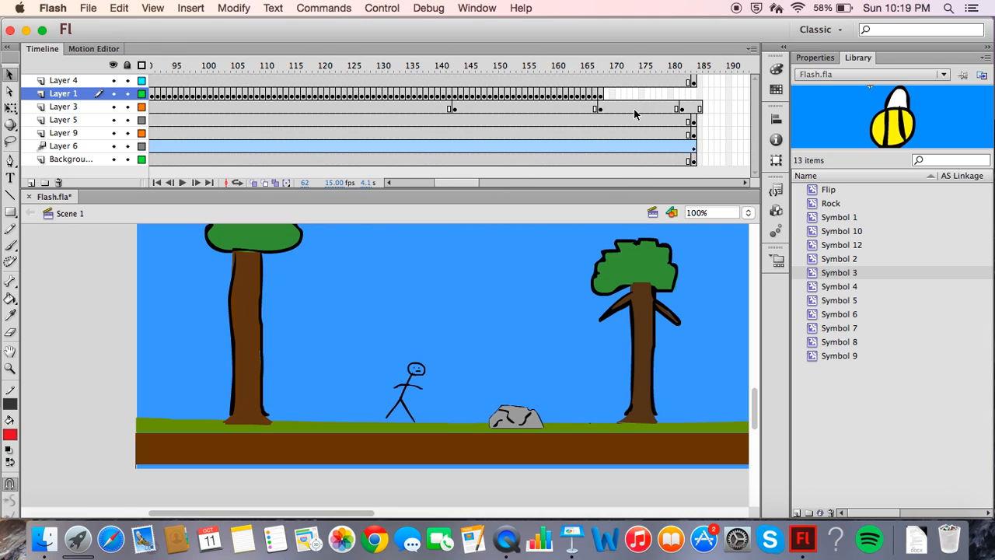
{"action": "left_click", "coordinate": [503, 92]}
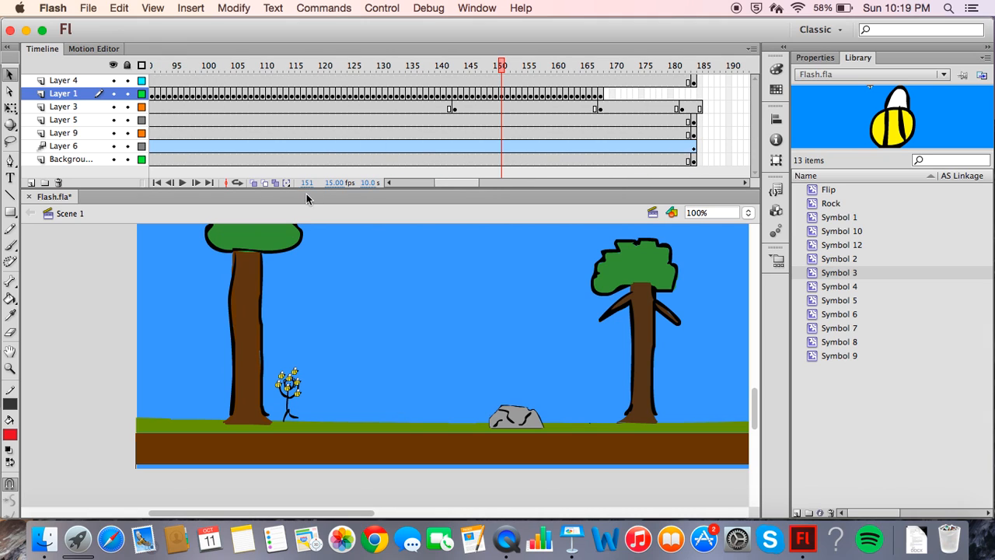
{"action": "left_click", "coordinate": [182, 182]}
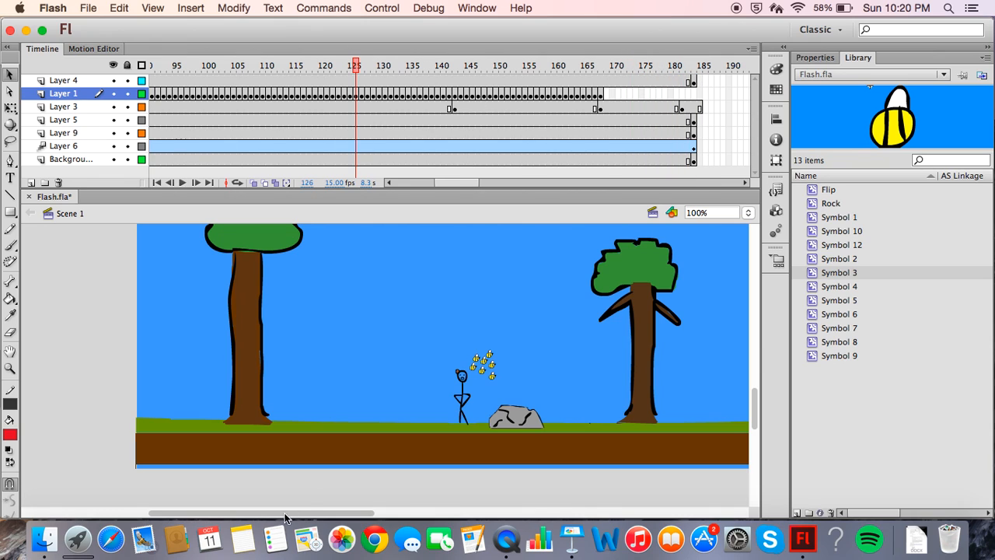
{"action": "left_click", "coordinate": [184, 183]}
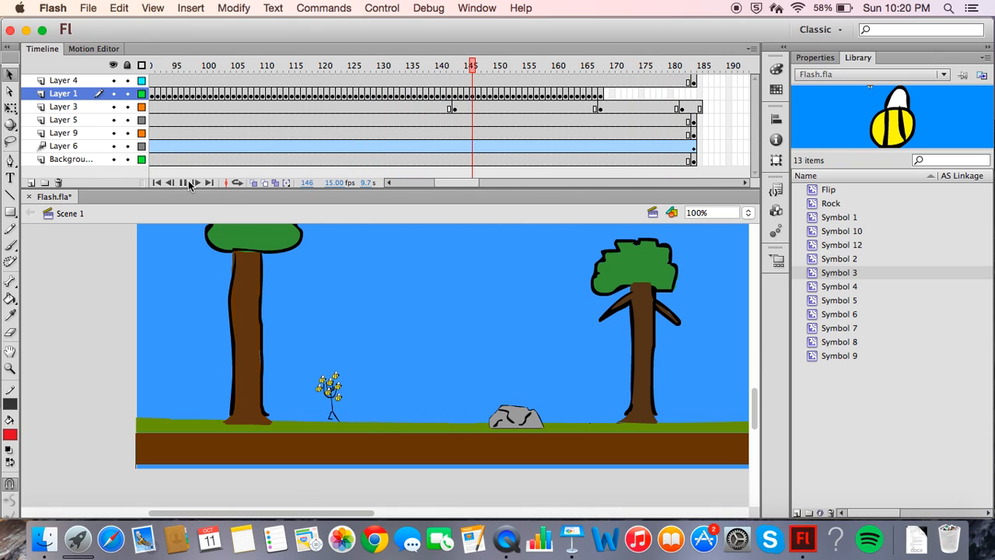
{"action": "left_click", "coordinate": [183, 183]}
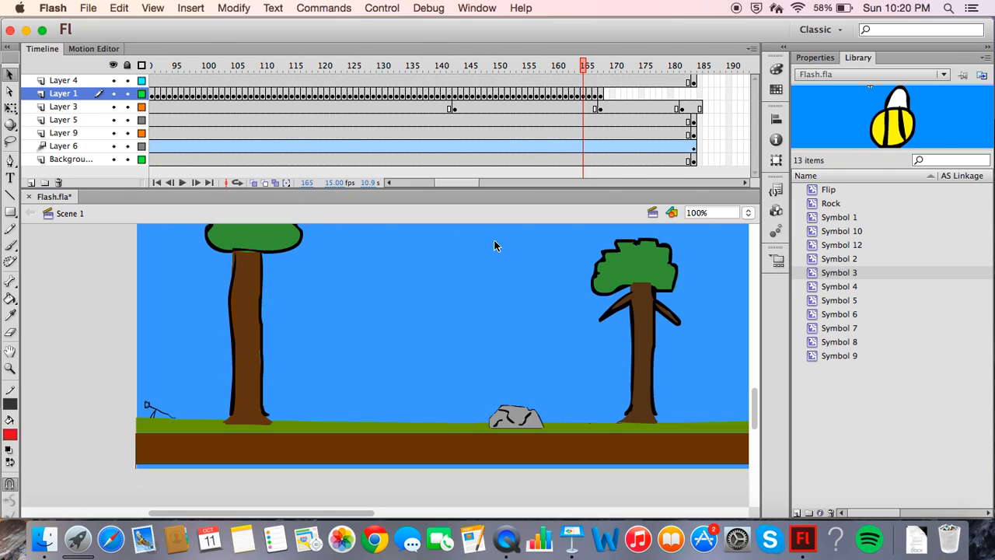
Step: Review the end of the stick figure's escape by moving the playhead to frame 154 and on to frame 168
{"action": "key", "text": "super+minus"}
{"action": "scroll", "coordinate": [495, 246], "scroll_direction": "up", "scroll_amount": 5}
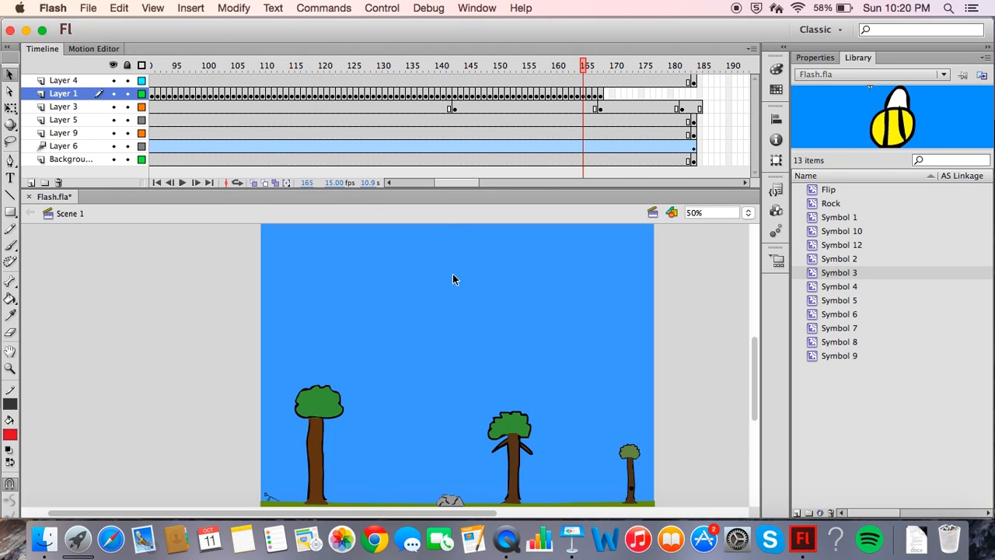
{"action": "key", "text": "comma"}
{"action": "left_click", "coordinate": [523, 65]}
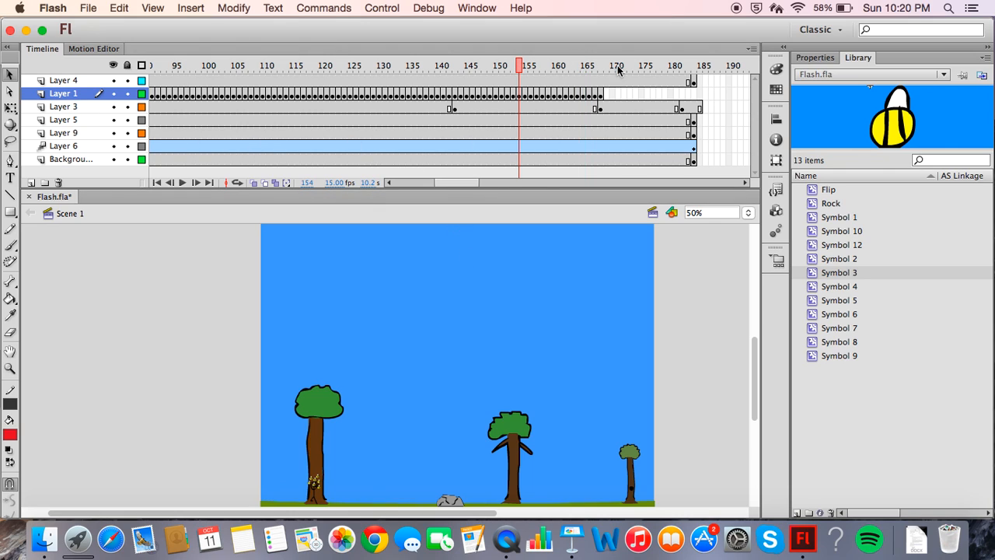
{"action": "left_click", "coordinate": [596, 65]}
{"action": "left_click_drag", "start_coordinate": [597, 62], "coordinate": [602, 62]}
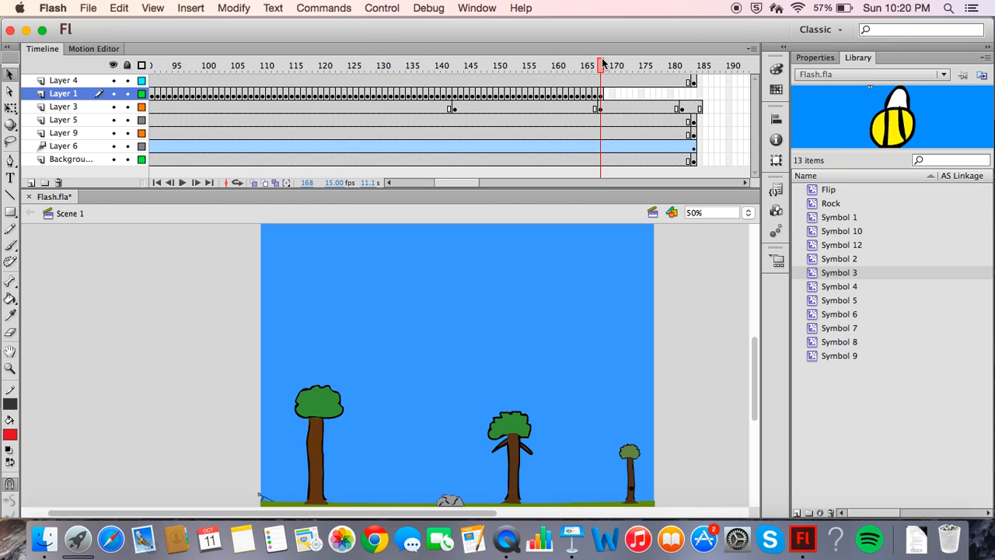
{"action": "scroll", "coordinate": [672, 276], "scroll_direction": "down", "scroll_amount": 5}
{"action": "scroll", "coordinate": [673, 277], "scroll_direction": "up", "scroll_amount": 4}
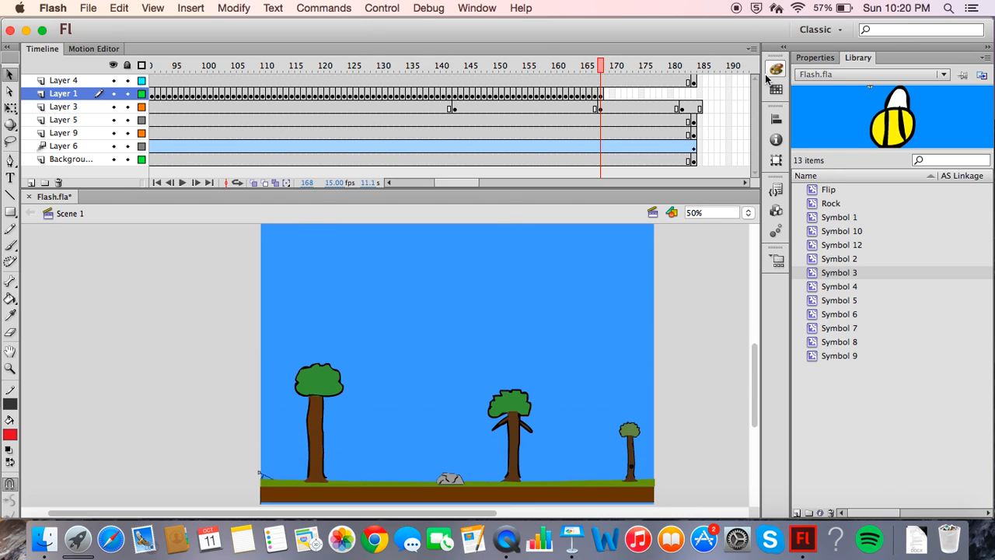
Step: Try grey as the document's stage colour and set the stage back to blue
{"action": "left_click", "coordinate": [814, 58]}
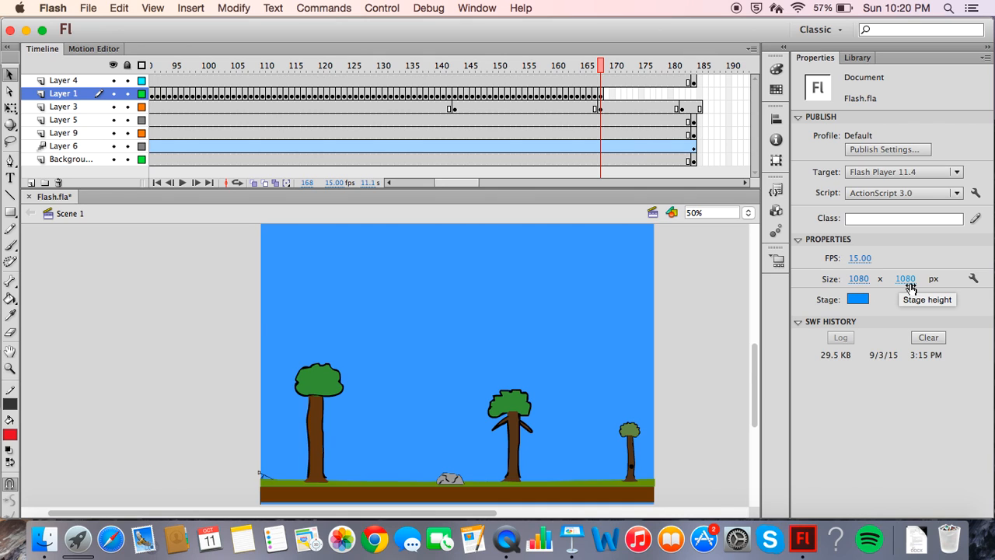
{"action": "left_click", "coordinate": [863, 305]}
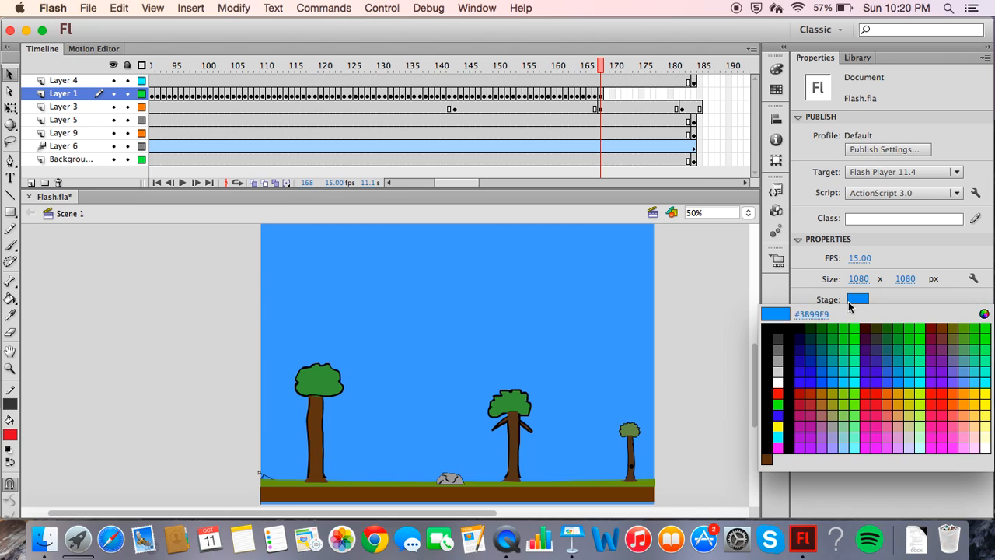
{"action": "left_click", "coordinate": [900, 304]}
{"action": "left_click", "coordinate": [861, 300]}
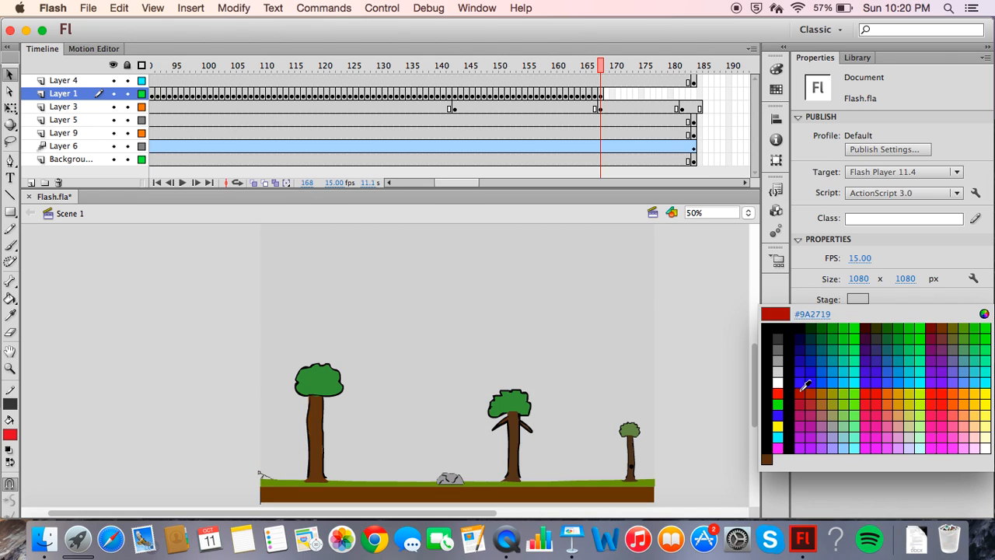
{"action": "left_click", "coordinate": [846, 399]}
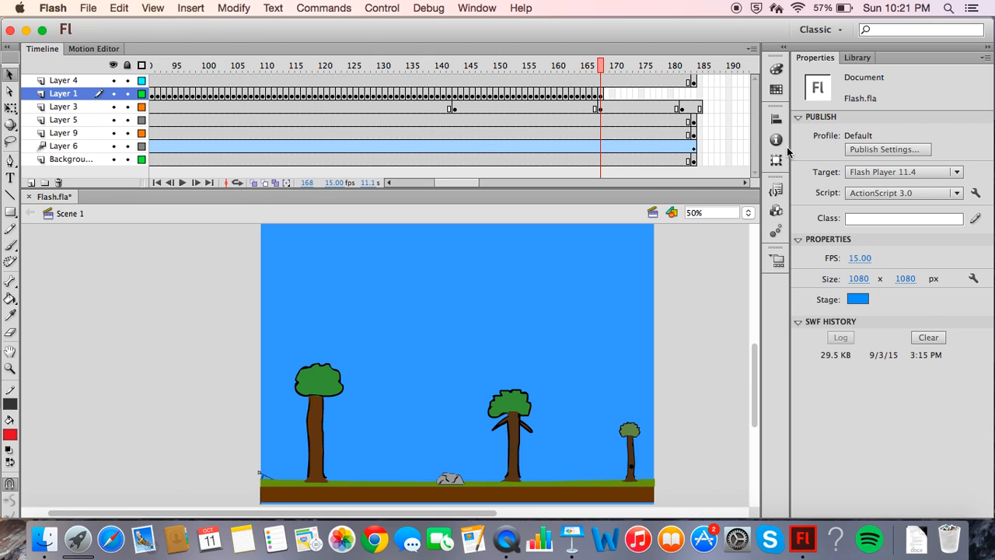
Step: Bring up the Color and Info settings for viewing and return to the list of library symbols
{"action": "left_click", "coordinate": [776, 90]}
{"action": "left_click", "coordinate": [775, 68]}
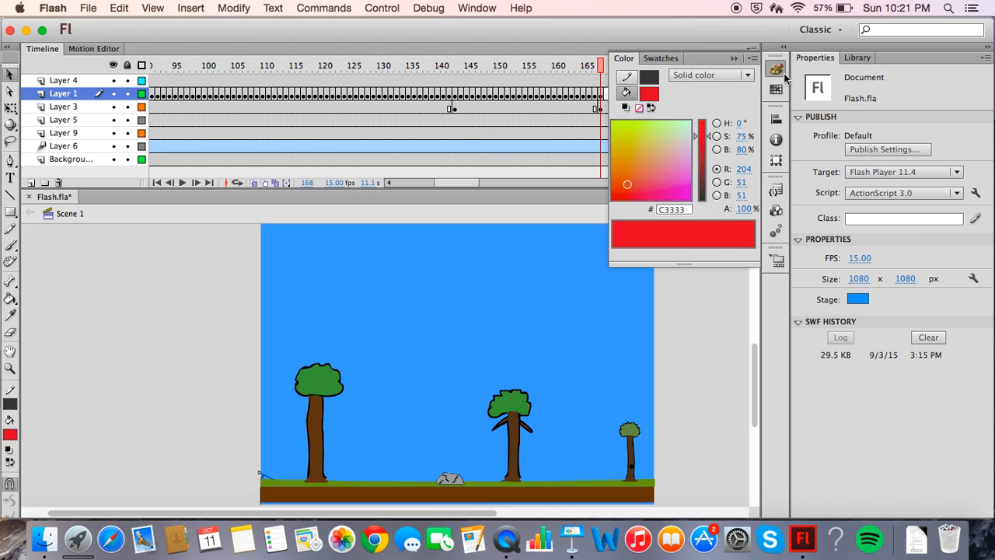
{"action": "left_click", "coordinate": [776, 140]}
{"action": "left_click", "coordinate": [857, 57]}
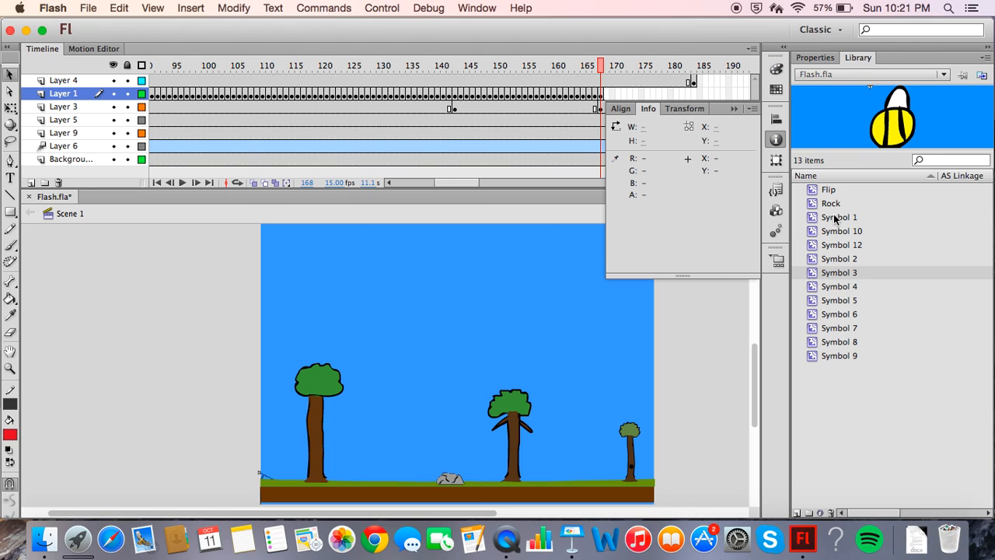